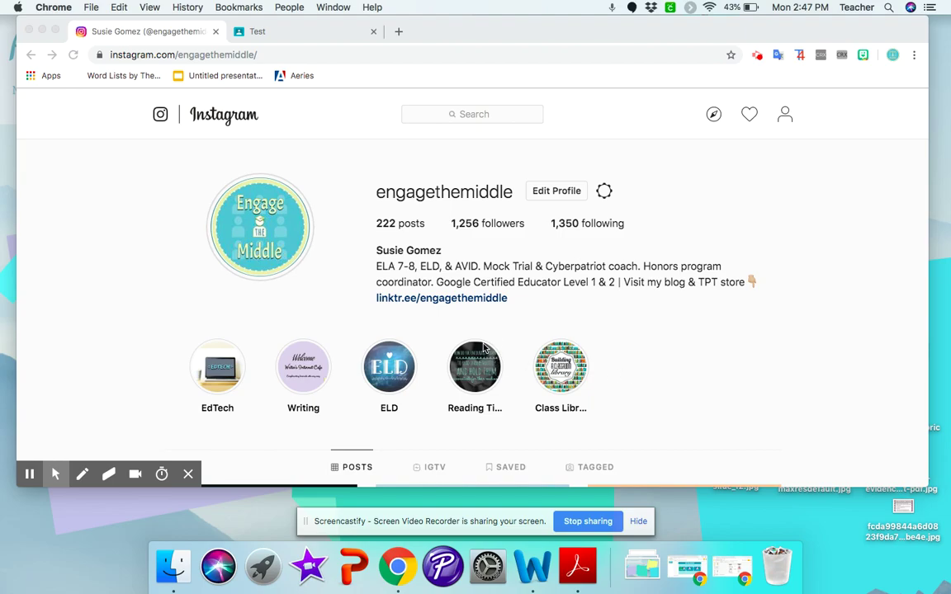
Follow the linktr.ee link in the Instagram profile bio to open the Linktree page.
click(479, 303)
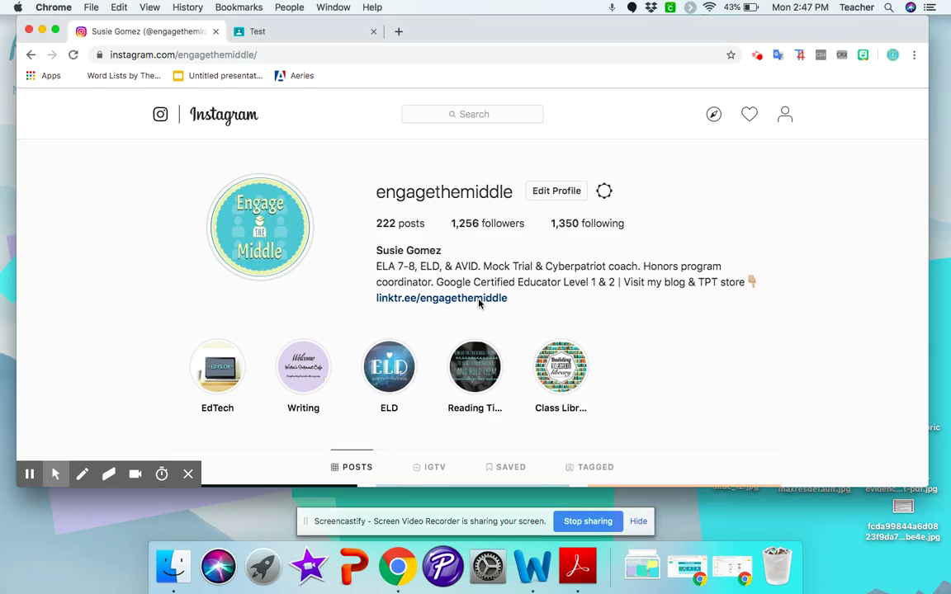
click(430, 301)
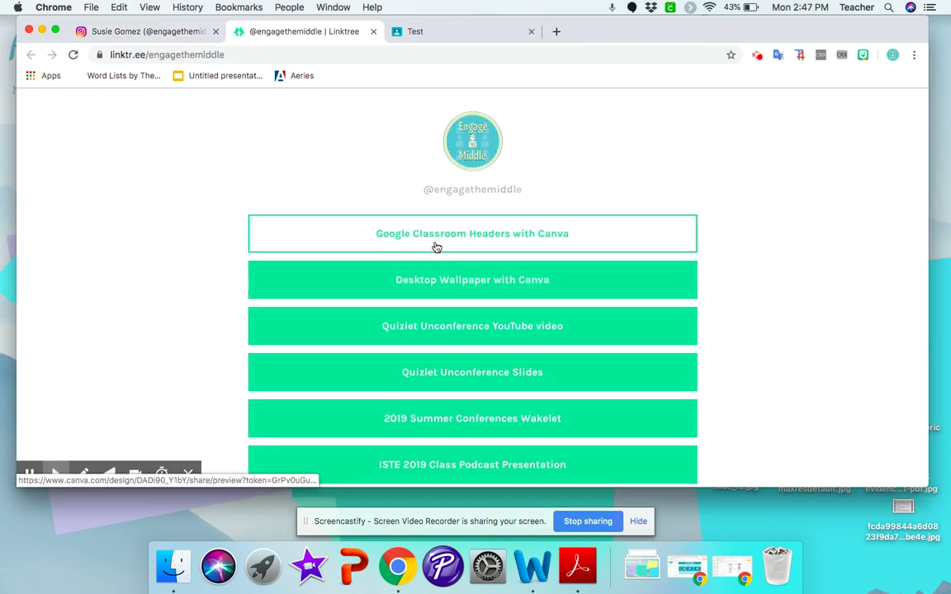
Open the Google Classroom Headers with Canva design and make a copy of it.
click(515, 239)
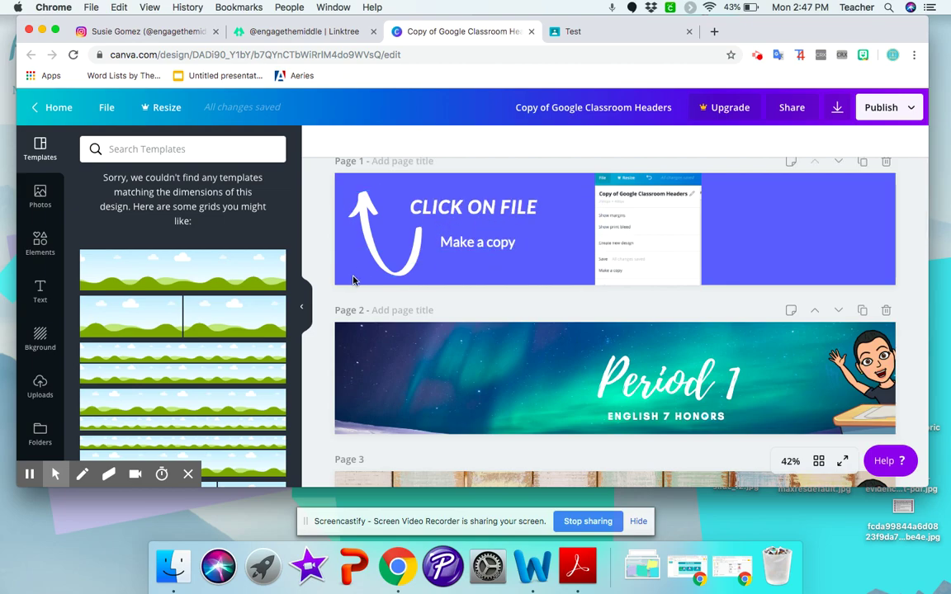
click(301, 306)
scroll(134, 240, up, 2)
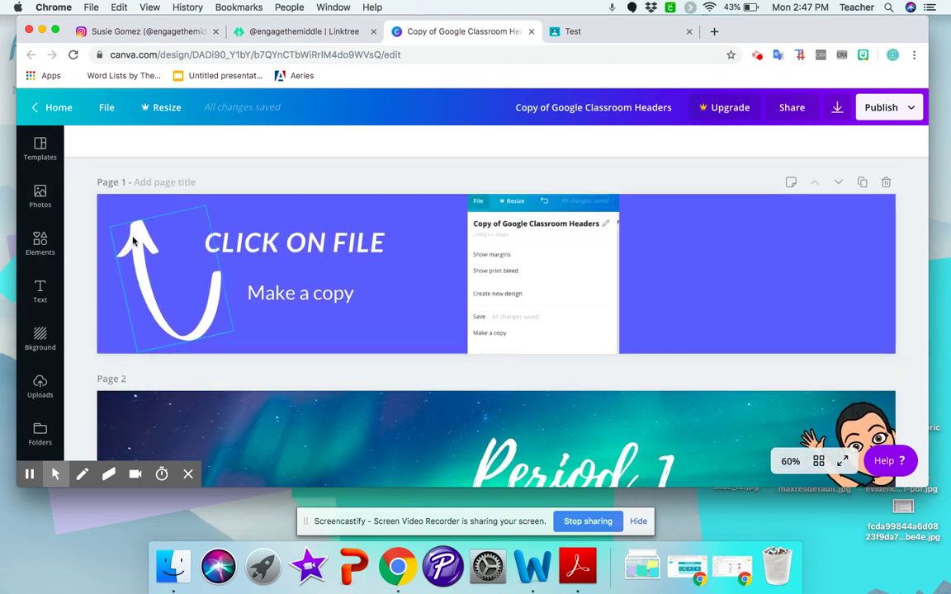
click(105, 121)
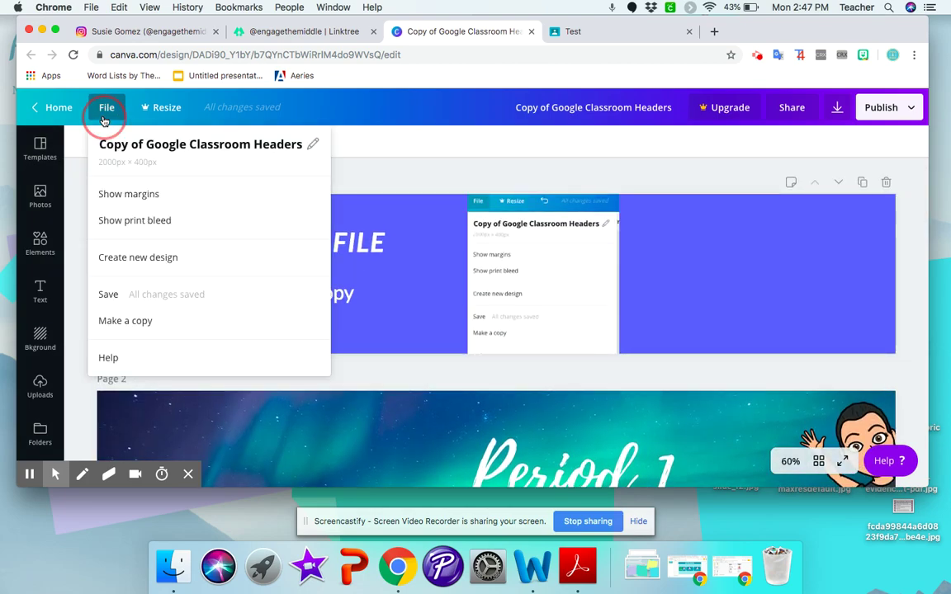
click(132, 320)
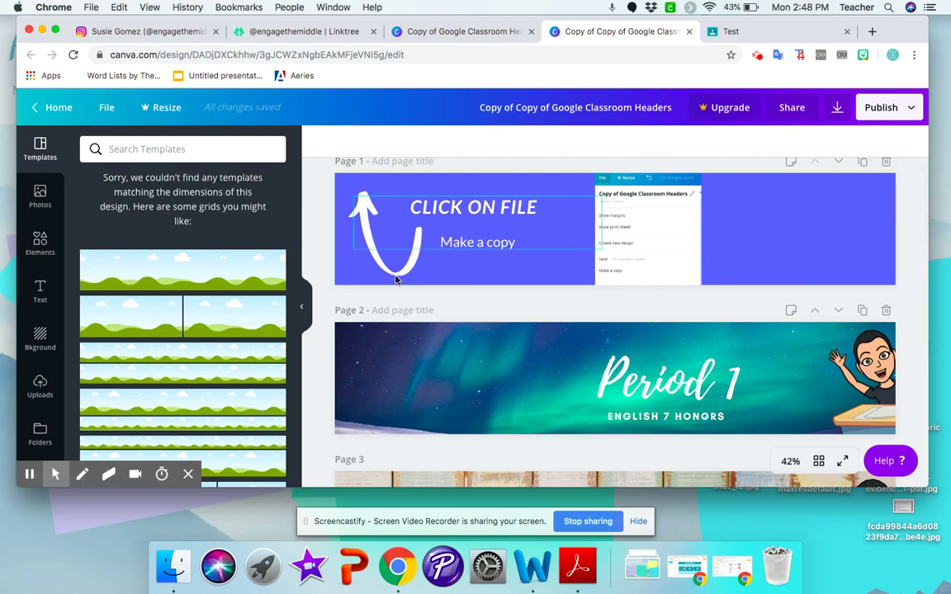
Replace the title's 'Copy of Copy of' prefix with the owner's name and close the original tab.
click(302, 306)
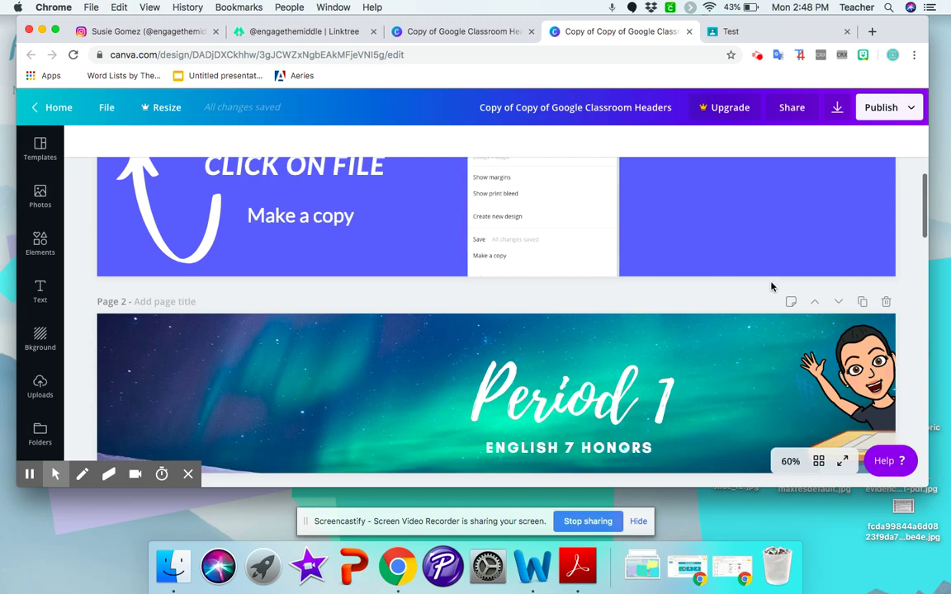
click(537, 108)
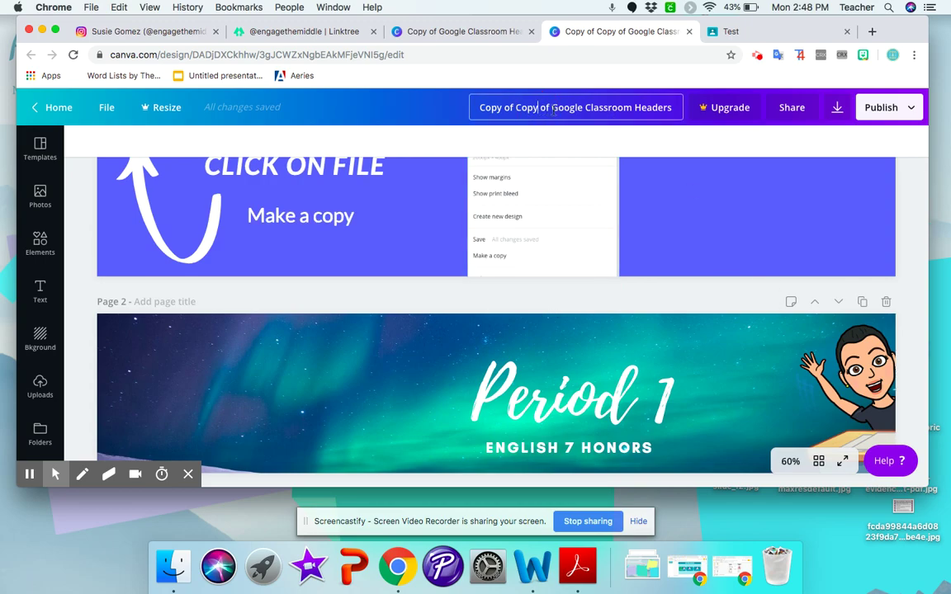
drag(549, 109, 441, 107)
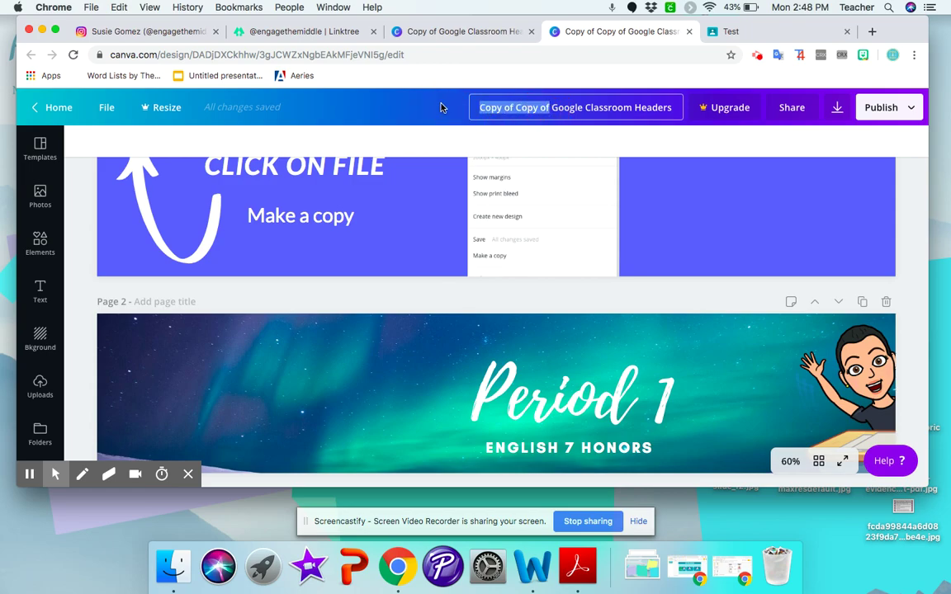
text(Susie's)
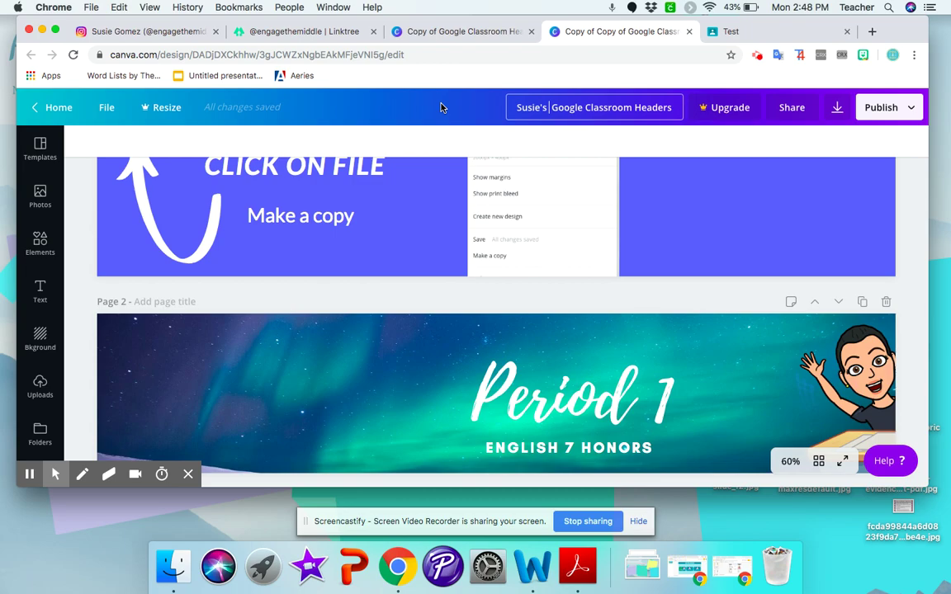
click(467, 145)
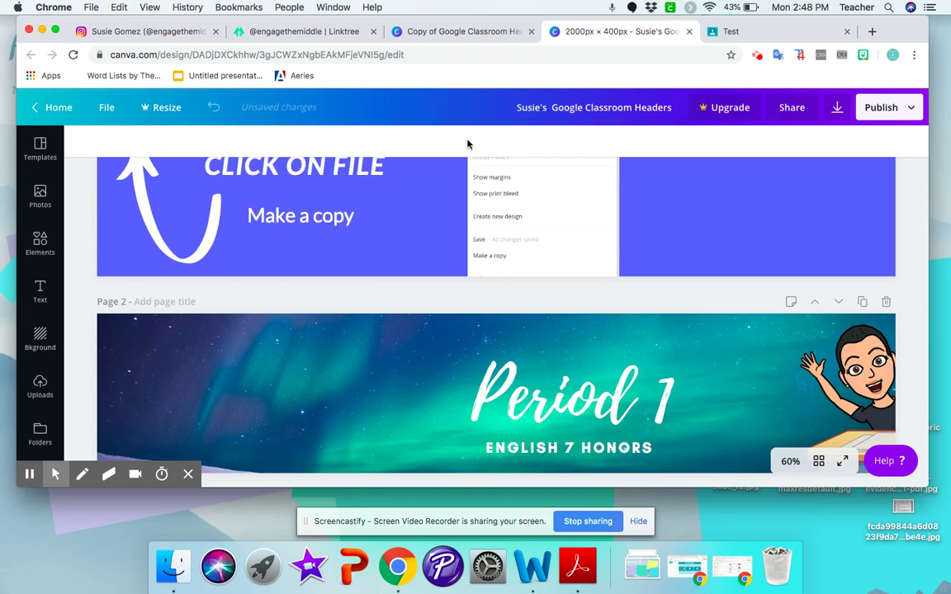
click(531, 32)
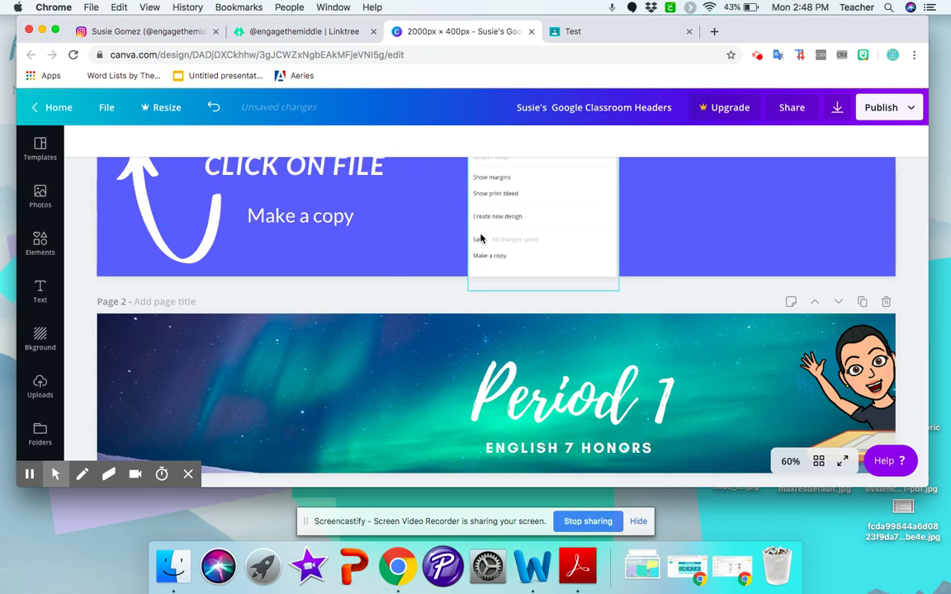
scroll(482, 238, up, 2)
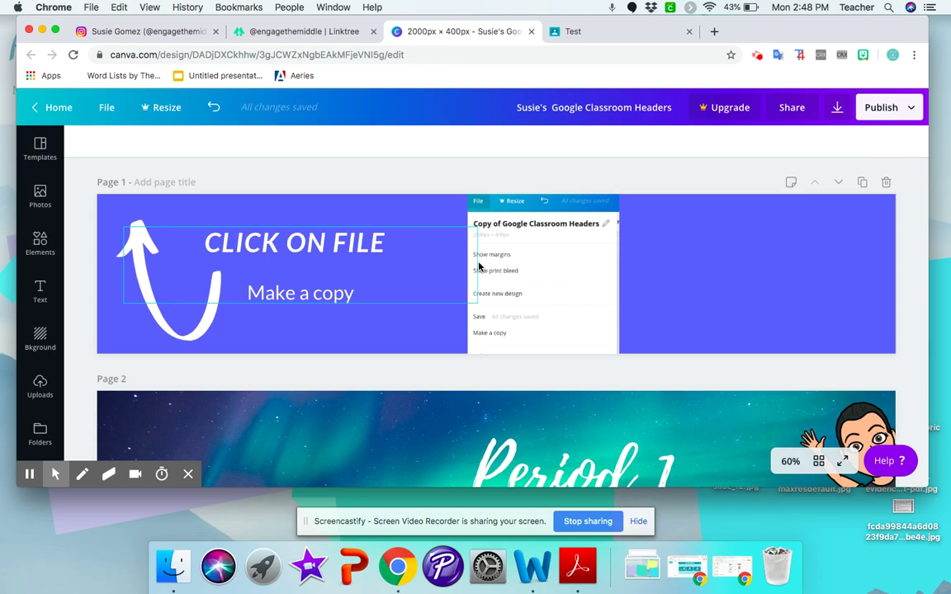
Delete the instruction page and give the Period 1 banner a lime-green striped background.
click(887, 183)
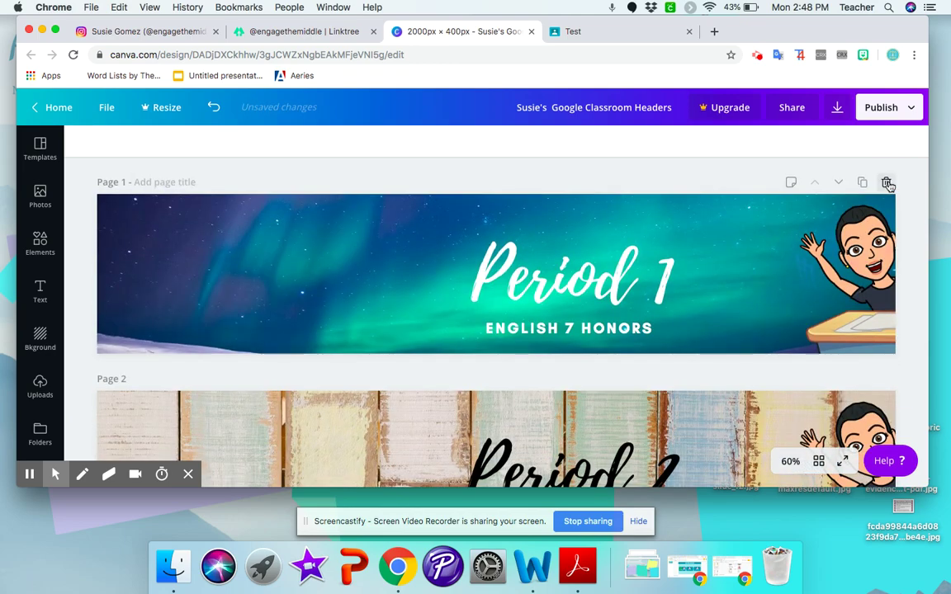
click(357, 276)
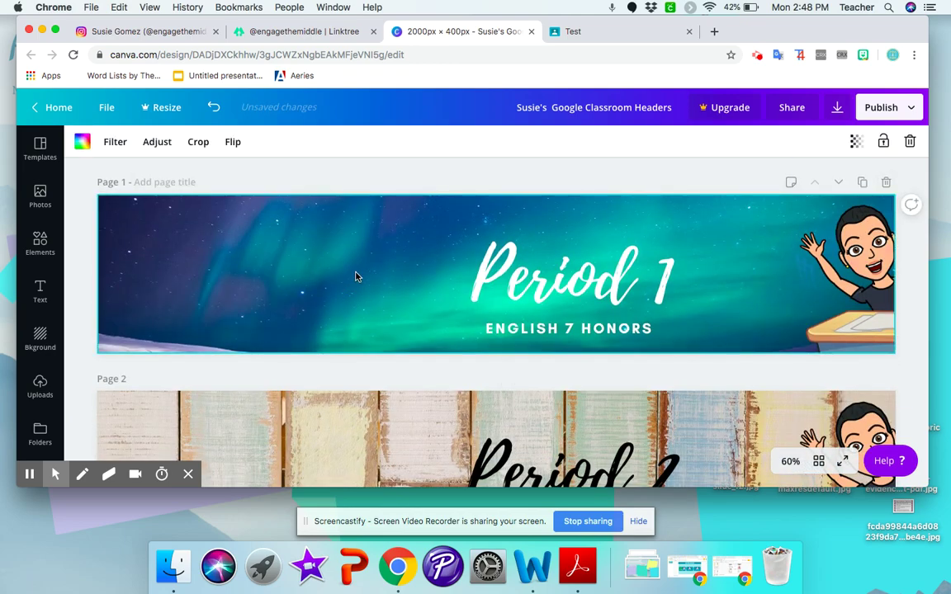
click(41, 338)
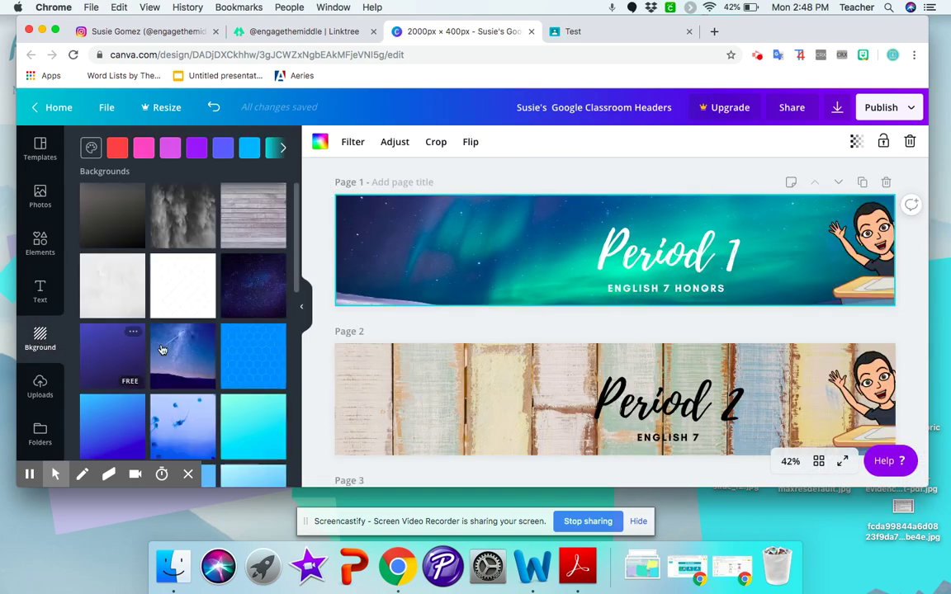
scroll(169, 355, down, 5)
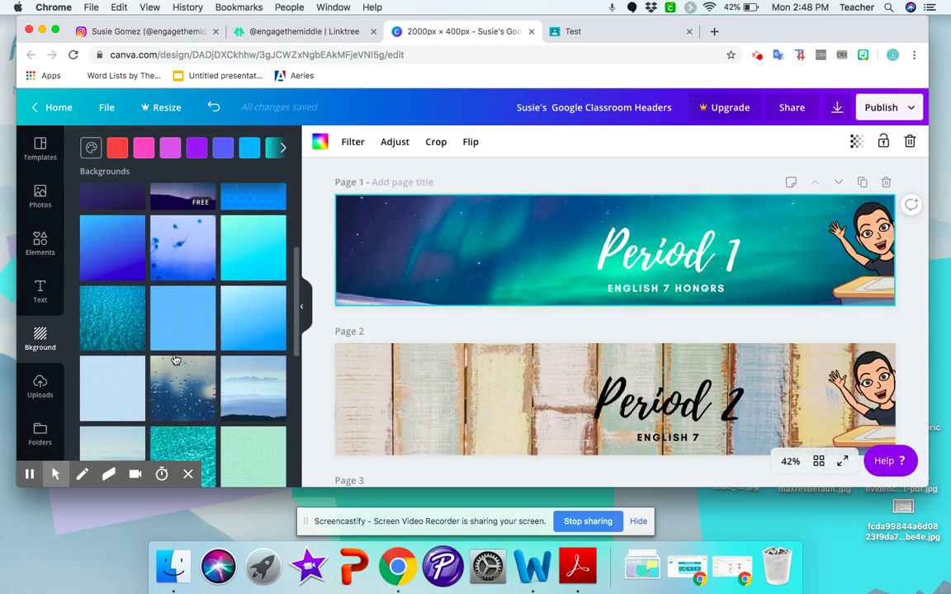
scroll(175, 360, down, 5)
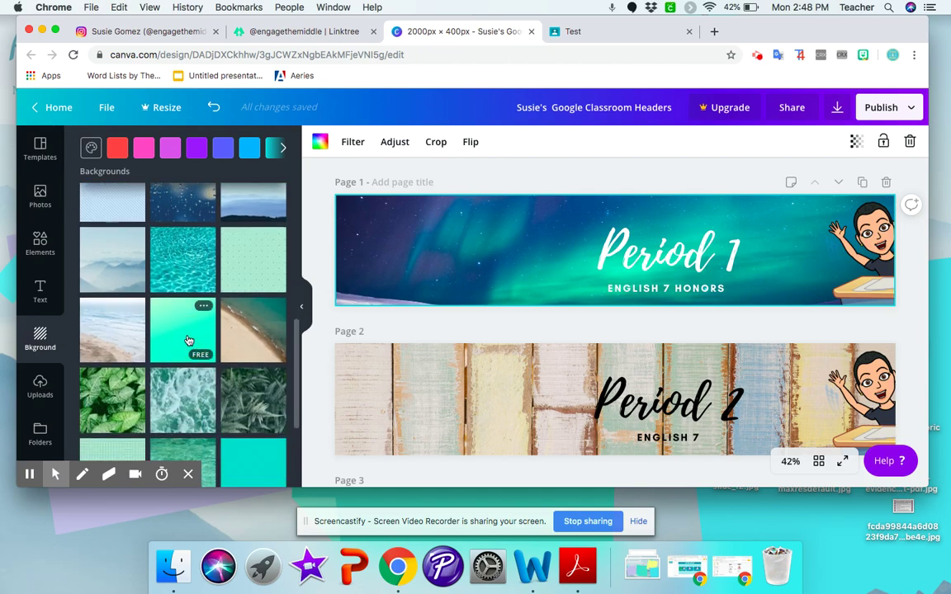
click(189, 340)
scroll(191, 355, down, 5)
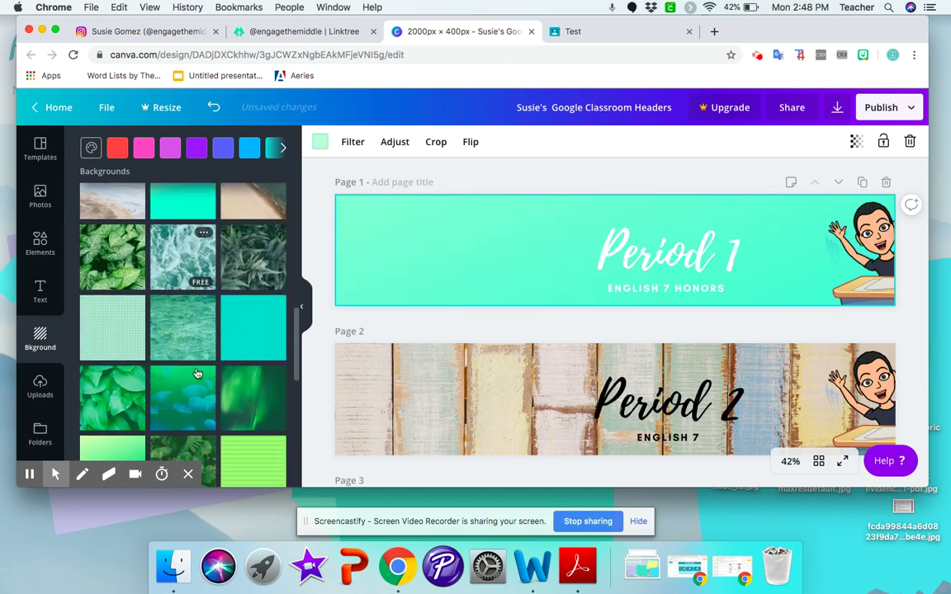
click(187, 334)
scroll(185, 335, down, 5)
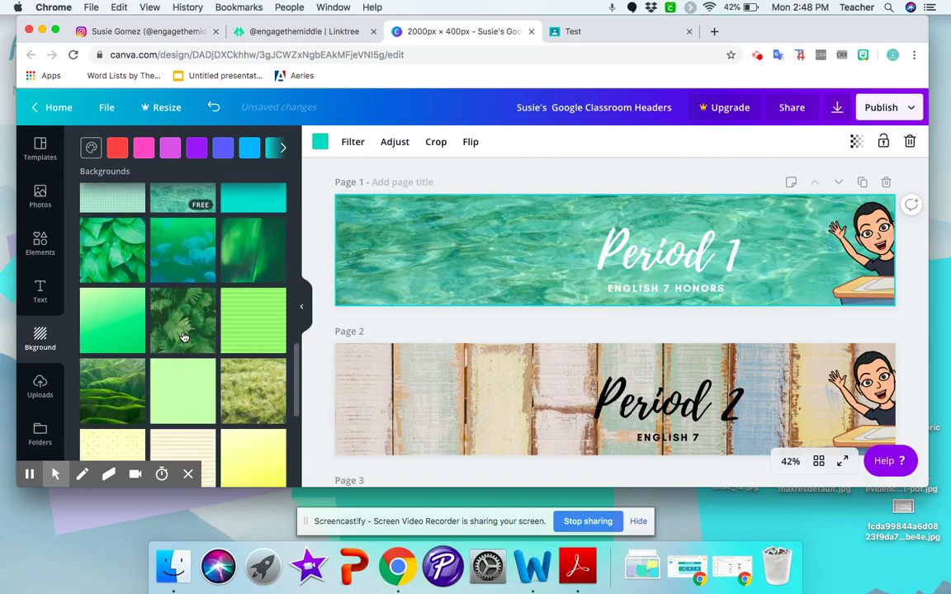
click(242, 327)
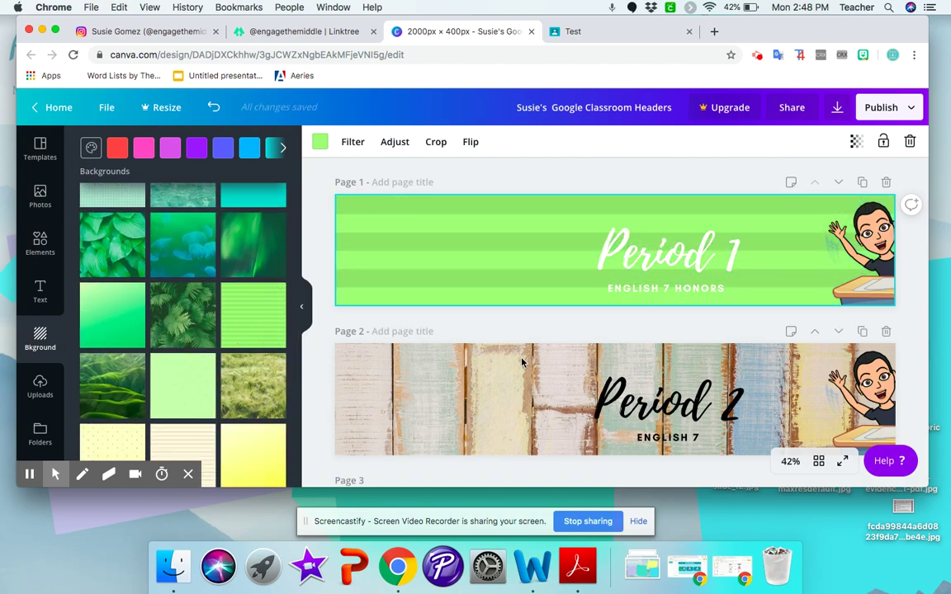
scroll(809, 272, down, 5)
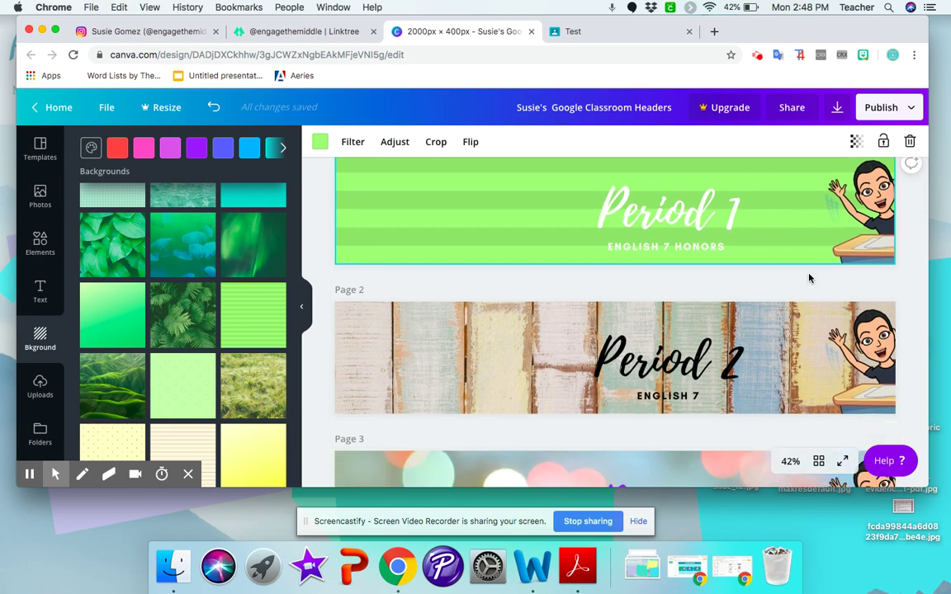
scroll(809, 277, down, 2)
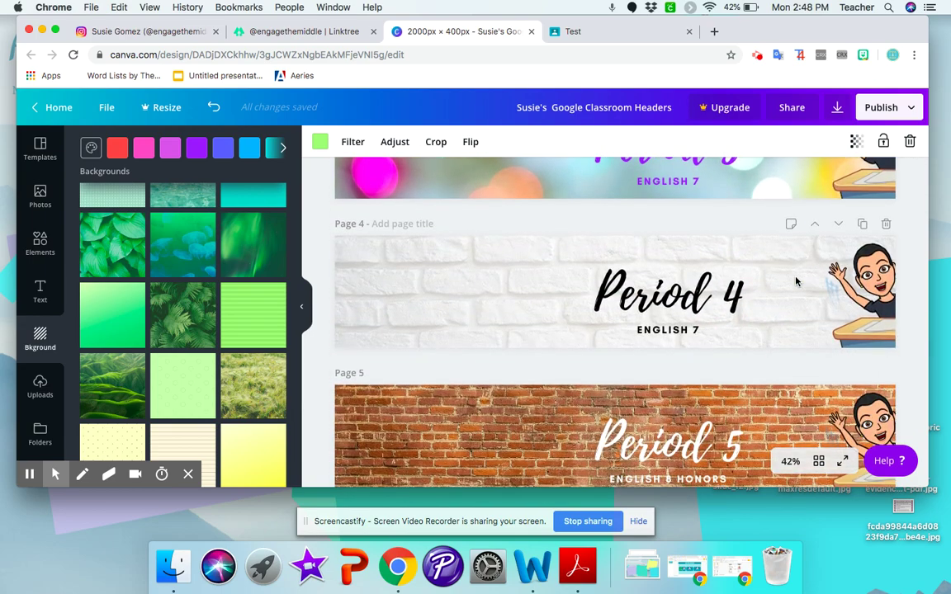
Inspect the Period 4 title's font list and the Text panel headings, then select the bitmoji.
click(676, 299)
click(380, 144)
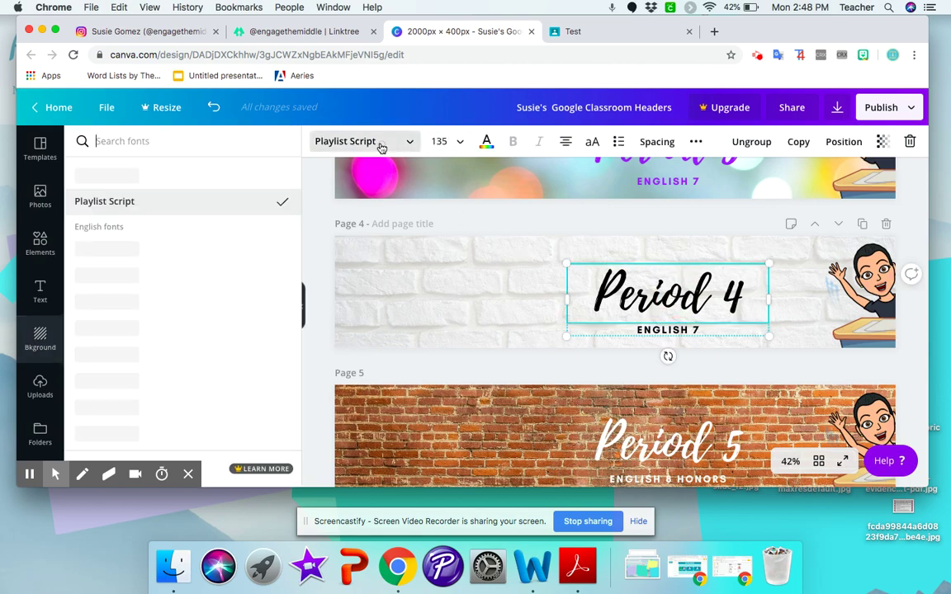
click(39, 285)
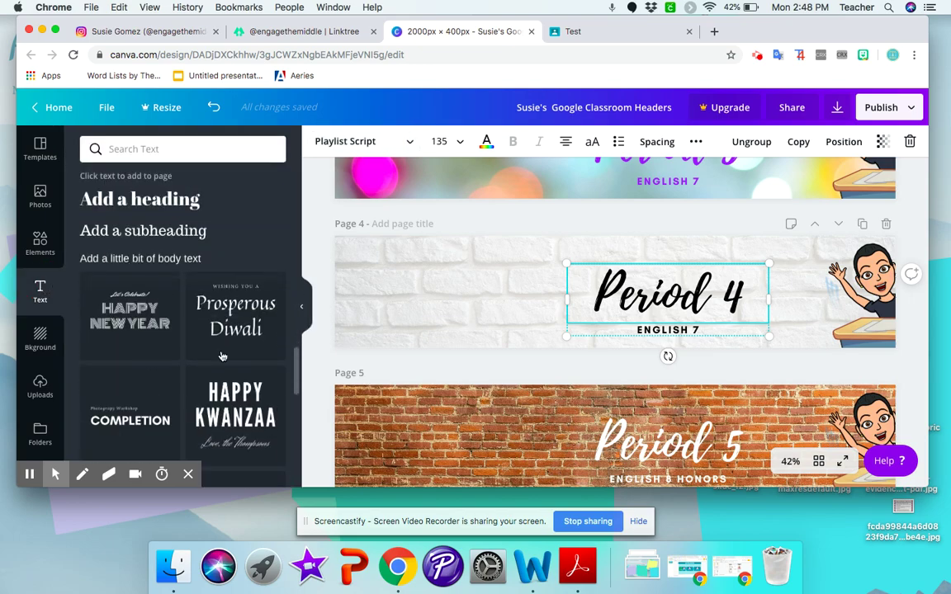
scroll(659, 288, down, 3)
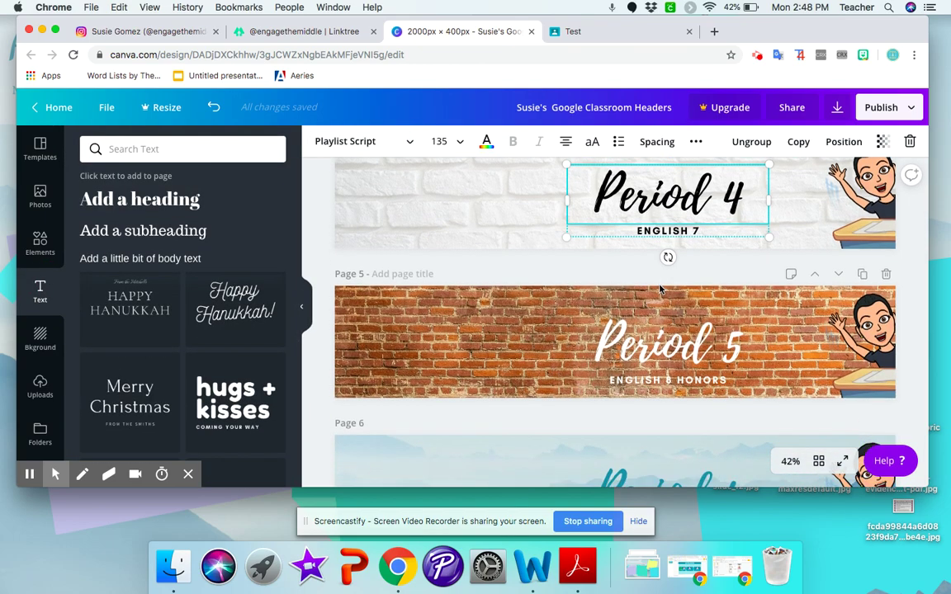
scroll(659, 288, up, 4)
click(861, 303)
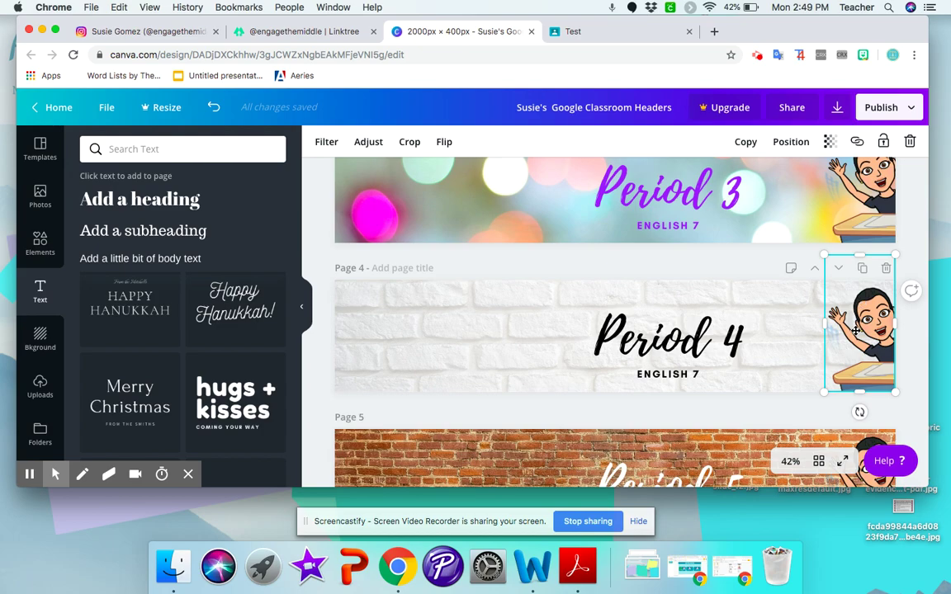
double_click(857, 331)
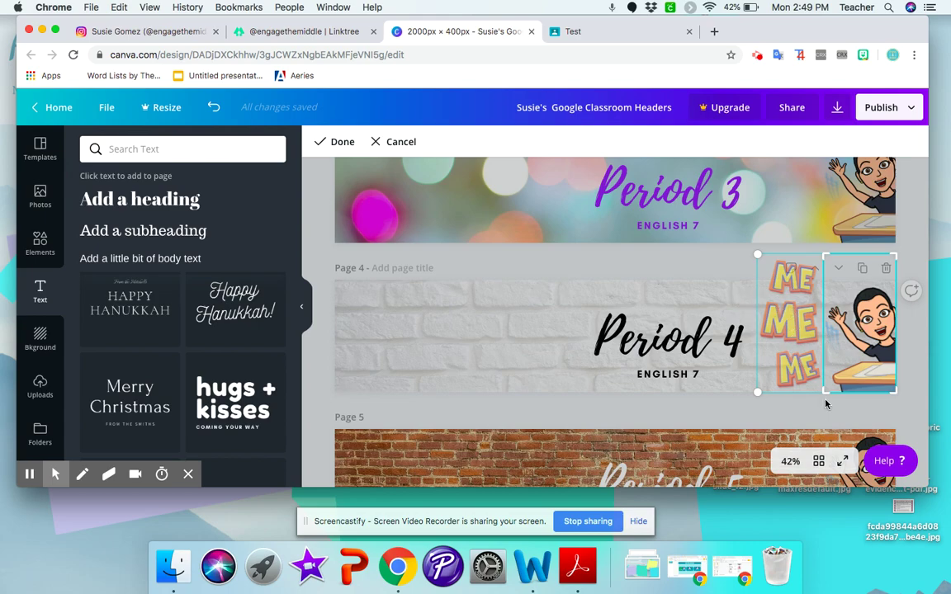
mouse_move(823, 392)
mouse_down()
mouse_move(760, 397)
mouse_move(828, 393)
mouse_up()
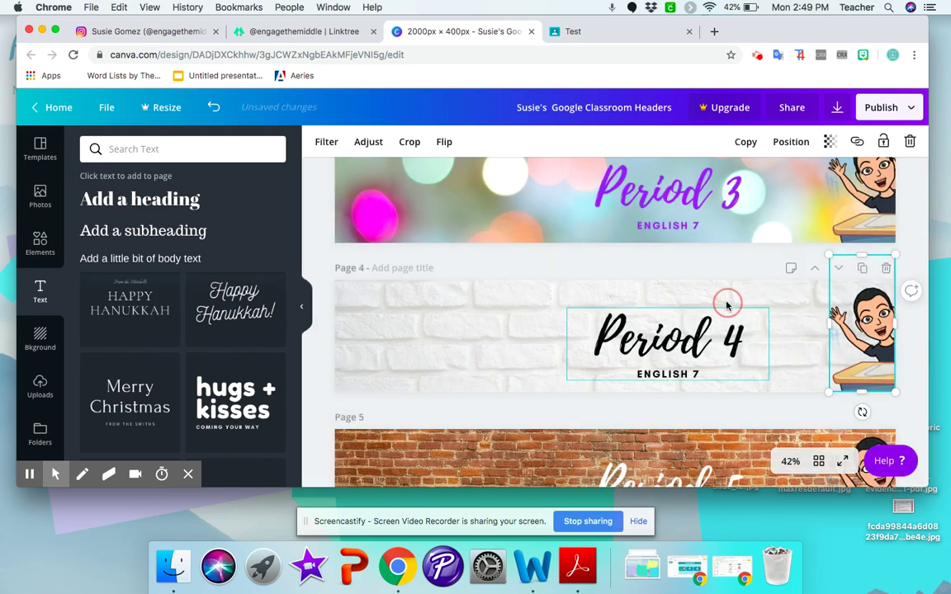
key(Return)
click(503, 380)
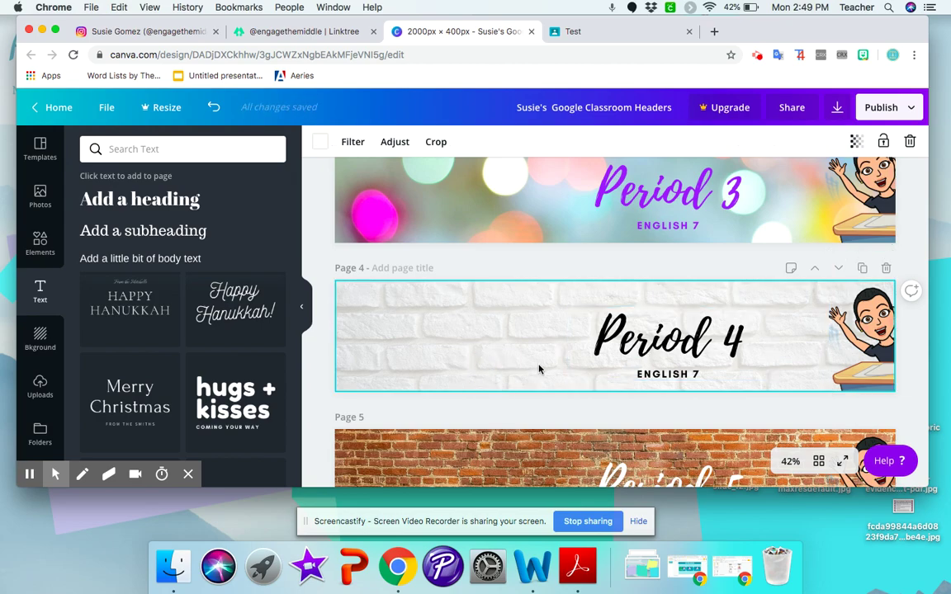
click(873, 336)
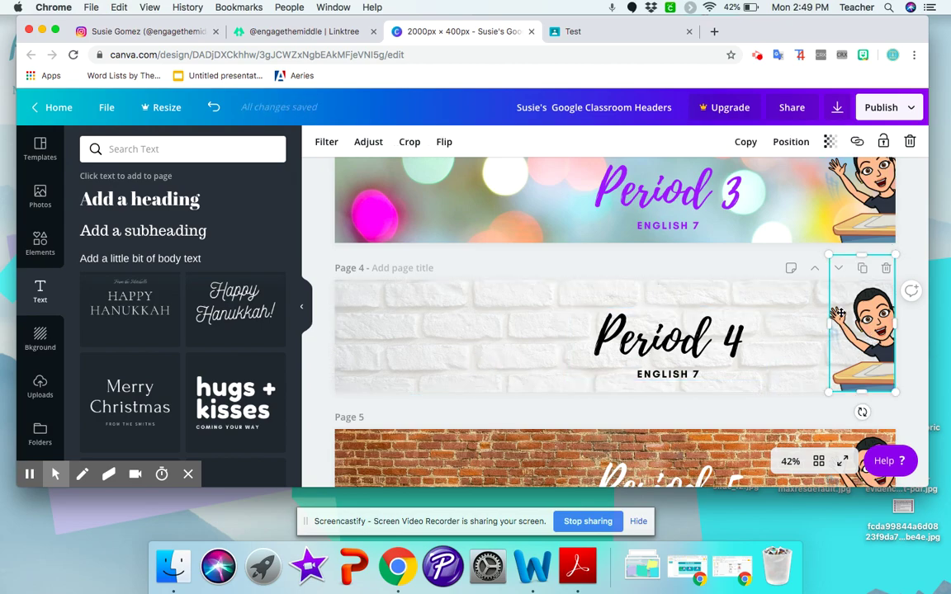
Search Elements for 'books', place the stacked-books graphic beside the bitmoji, then delete it.
click(42, 203)
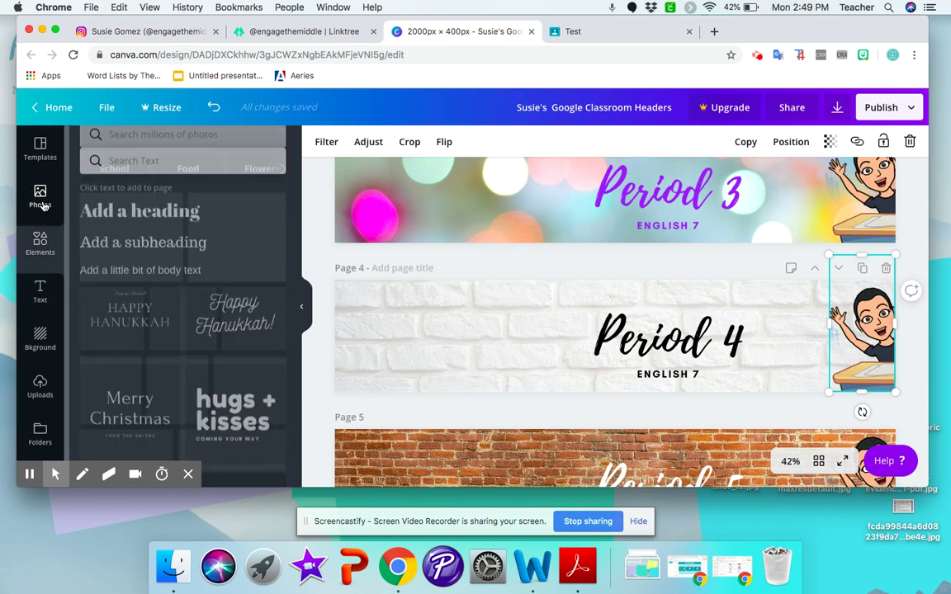
click(40, 241)
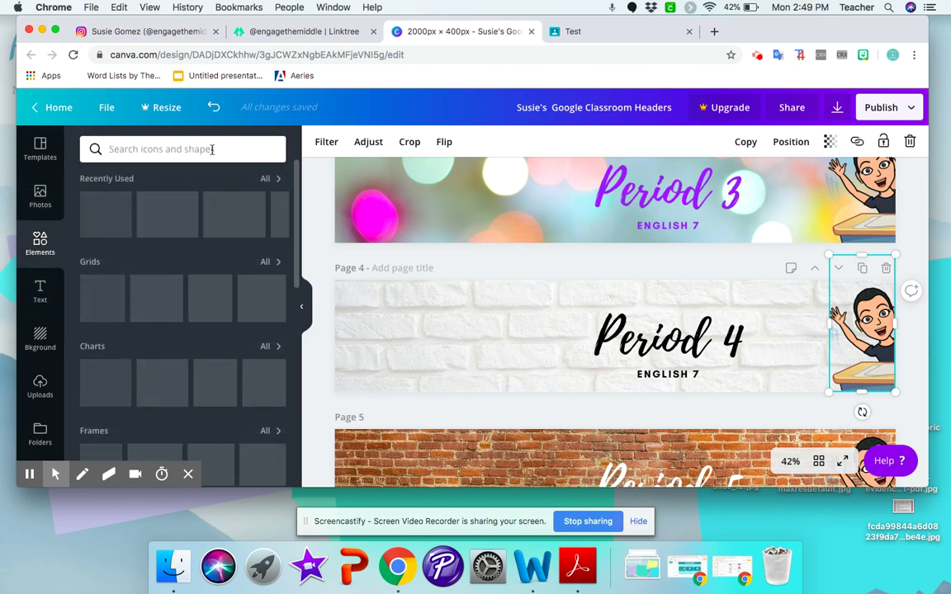
click(213, 150)
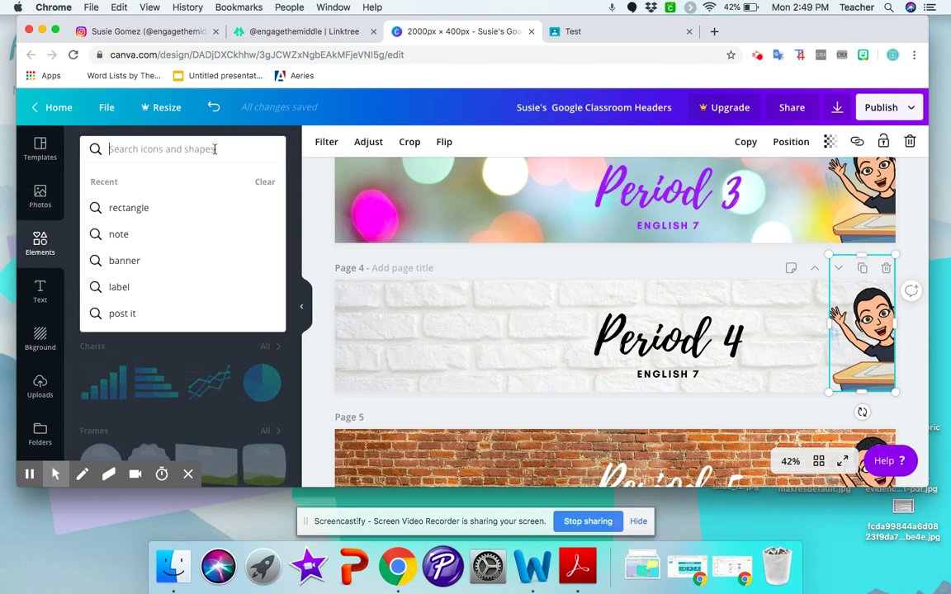
text(books)
key(Return)
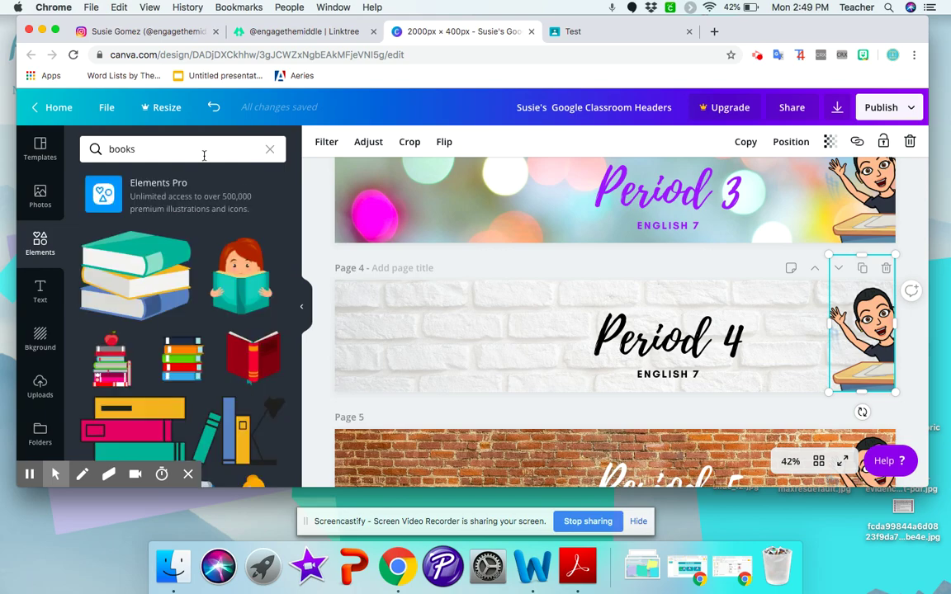
click(183, 365)
drag(641, 347, 817, 365)
key(Delete)
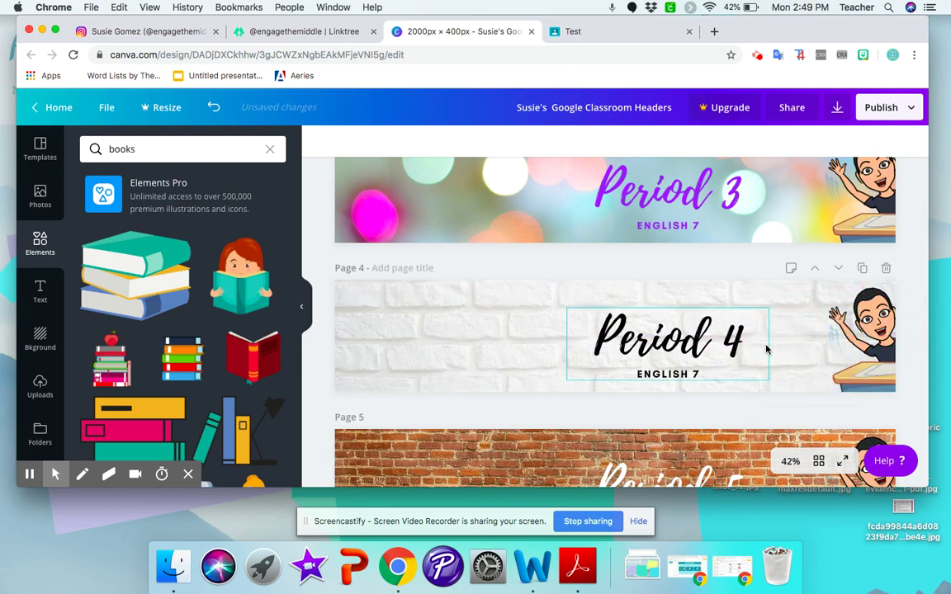
Collapse the side panel and scroll back up to the Page 1 banner.
click(305, 308)
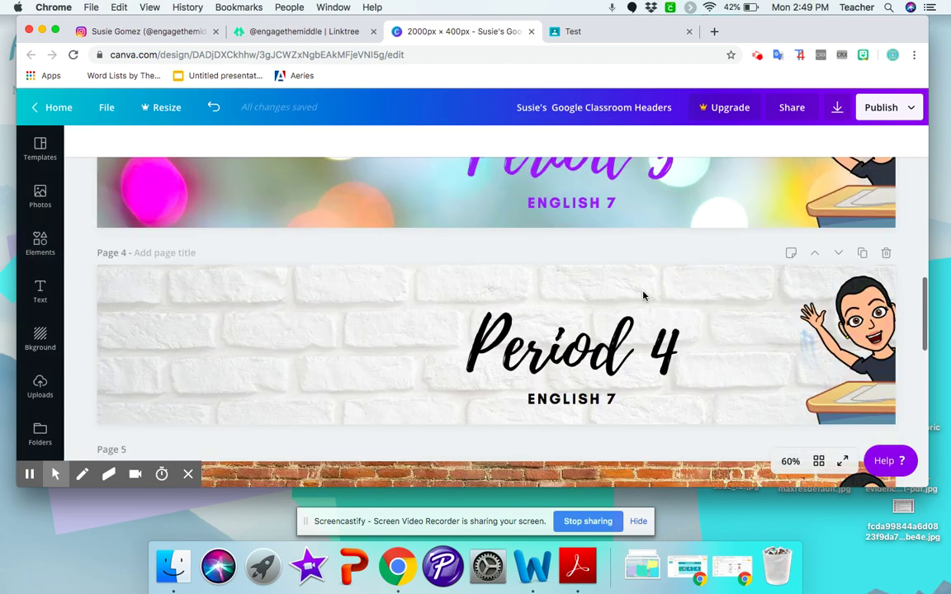
scroll(644, 295, up, 5)
scroll(643, 295, up, 3)
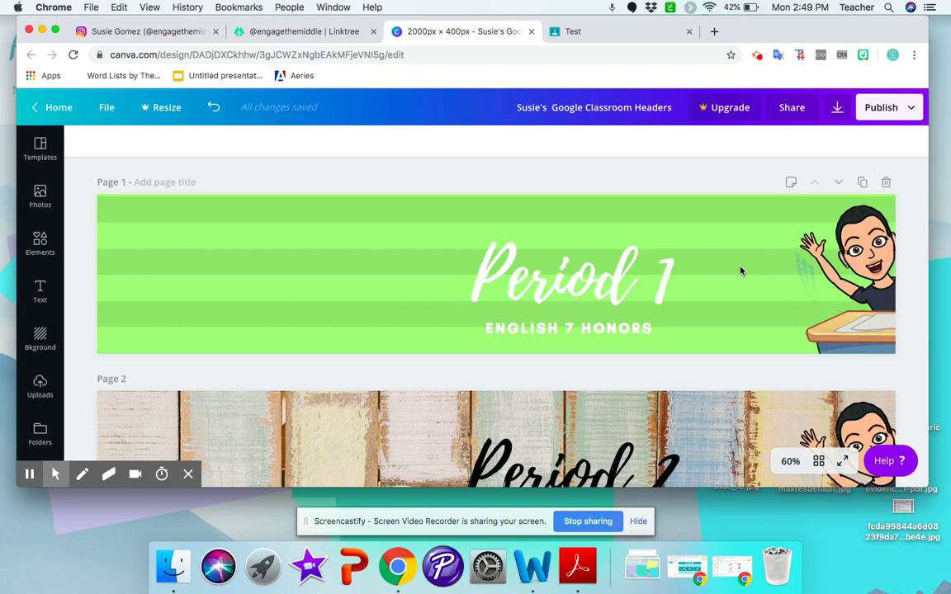
scroll(721, 435, down, 3)
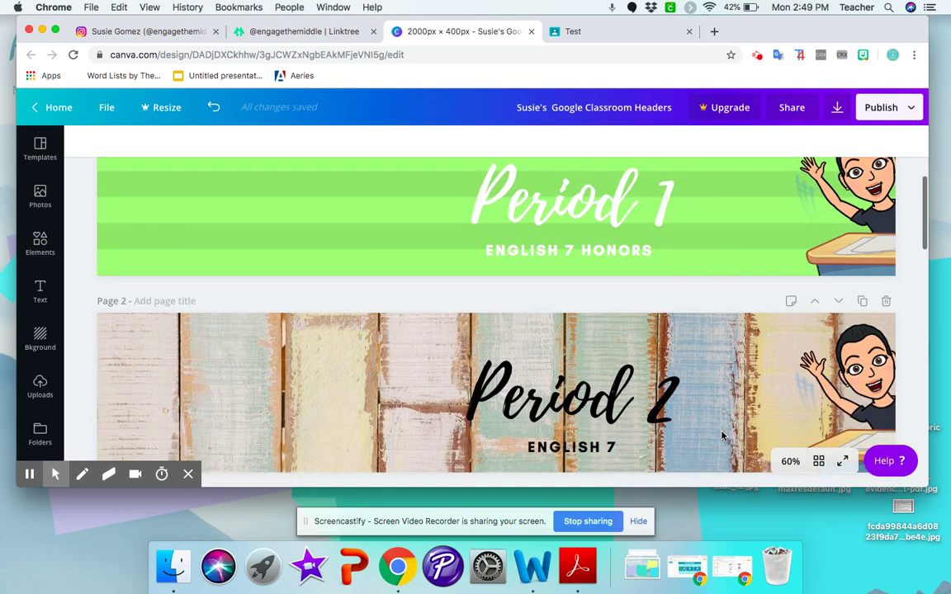
scroll(721, 435, up, 3)
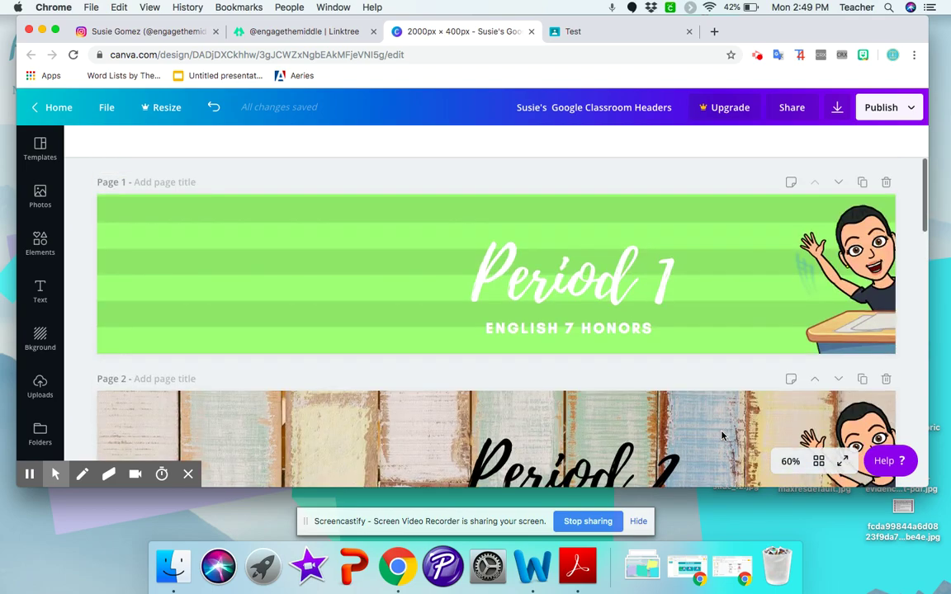
Download only Page 1 as a PNG and dismiss the Canva Pro trial offer.
click(831, 120)
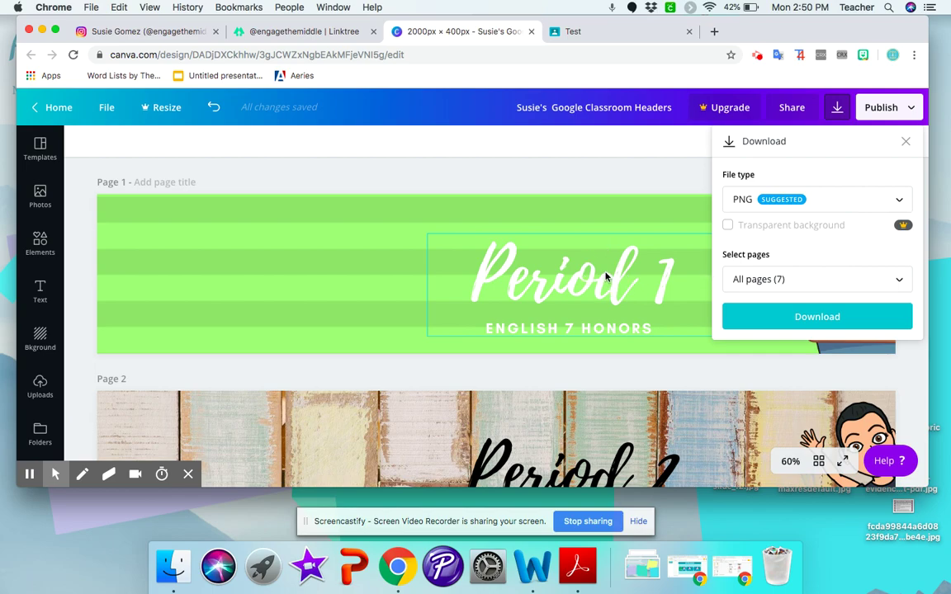
click(749, 285)
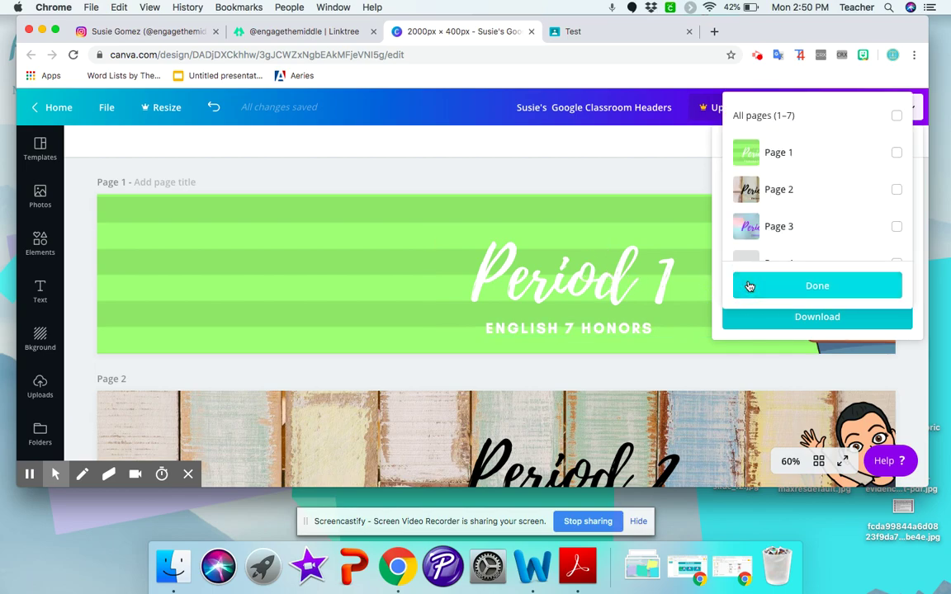
click(897, 154)
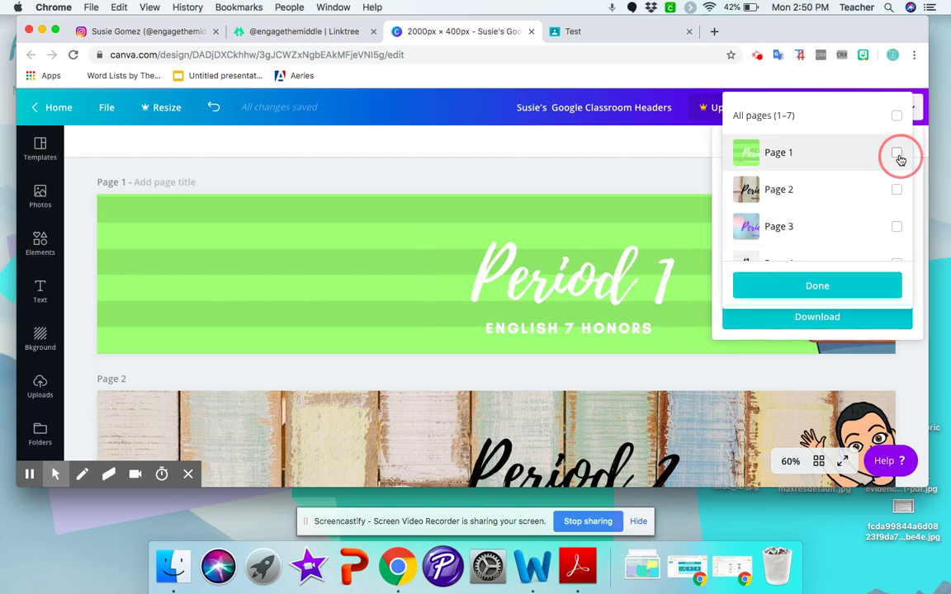
click(846, 284)
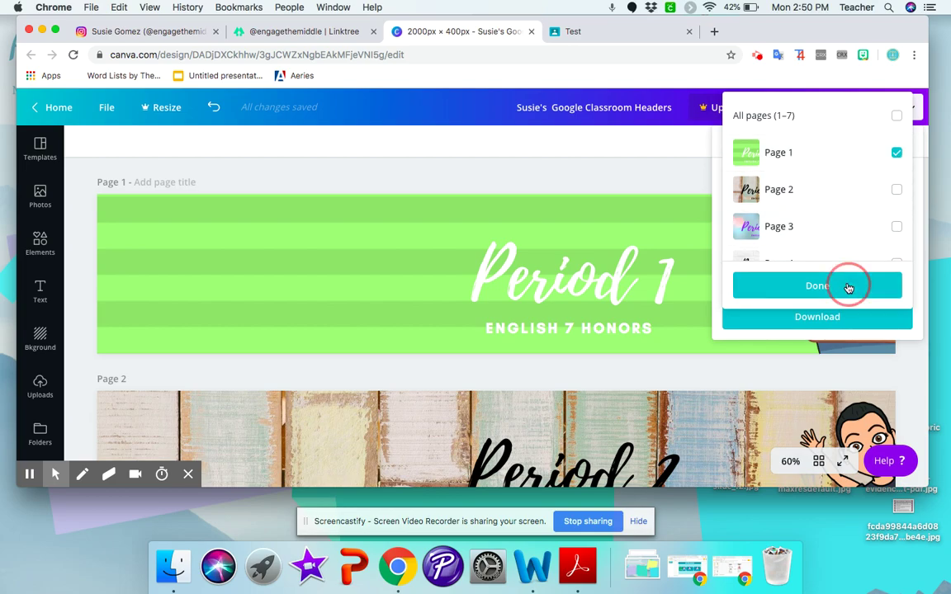
click(815, 321)
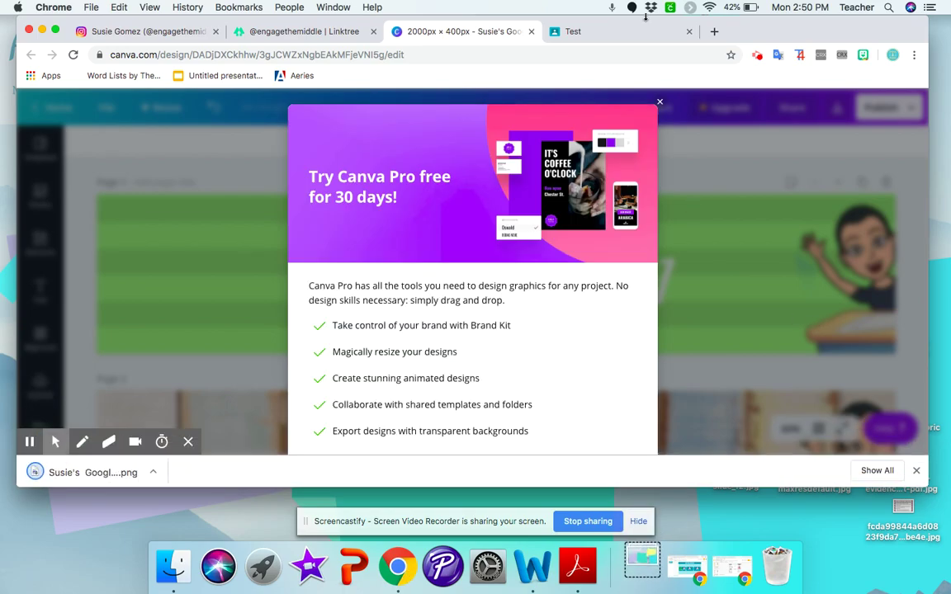
click(659, 102)
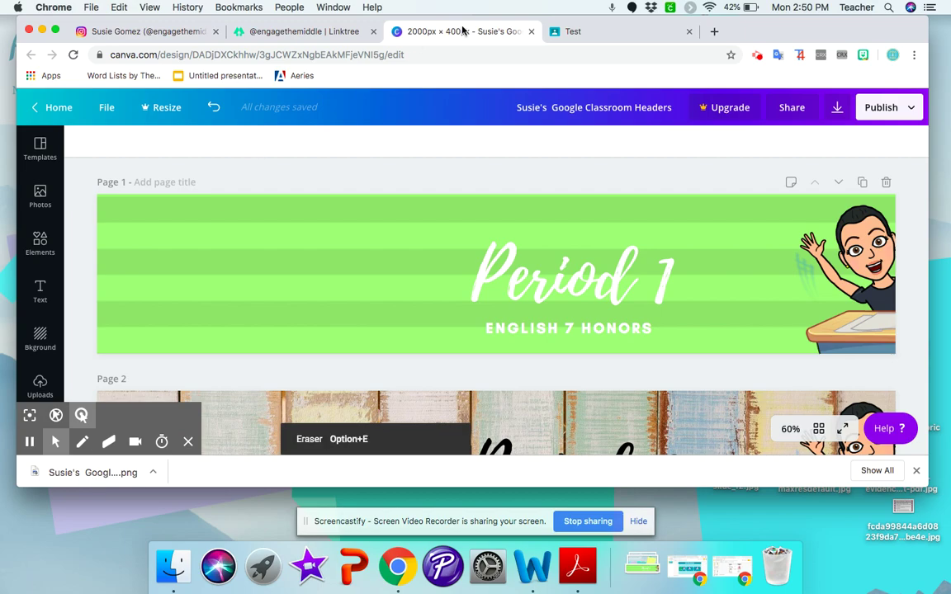
Upload the Period 1 PNG as the Test class header photo and adjust the crop area.
click(572, 32)
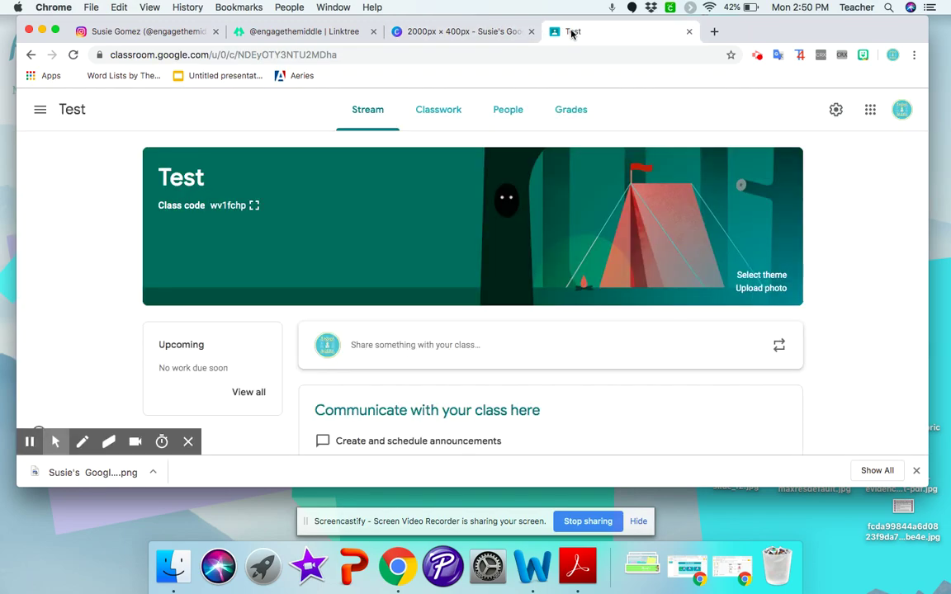
click(768, 290)
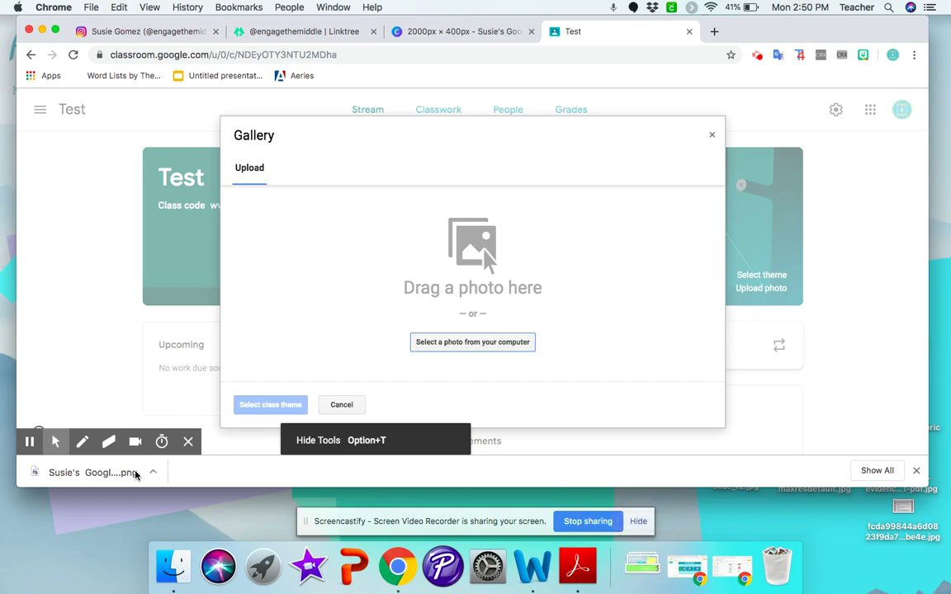
drag(123, 476, 450, 298)
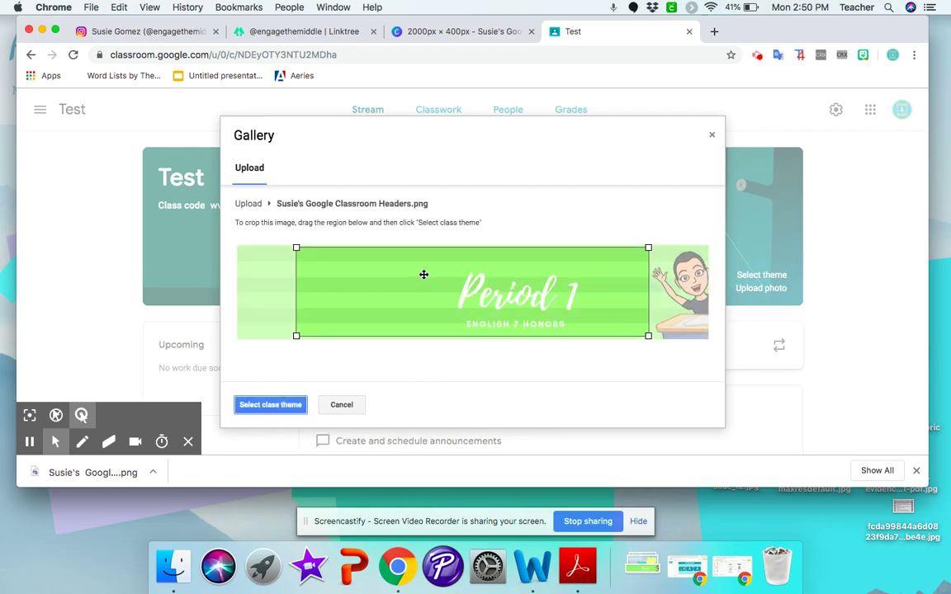
drag(424, 274, 491, 274)
drag(356, 249, 314, 248)
drag(501, 266, 509, 268)
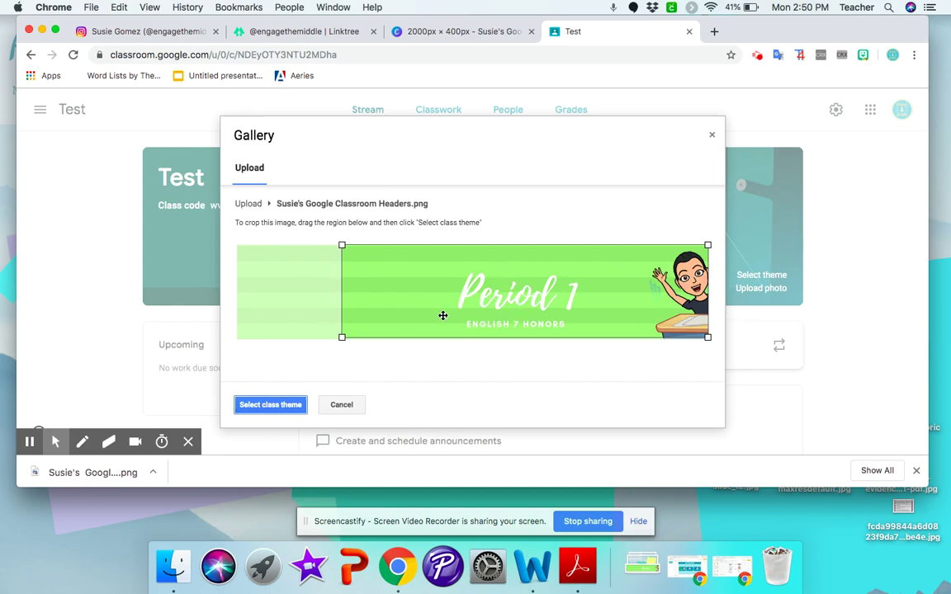
Apply the cropped Period 1 banner as the Test class theme.
click(273, 406)
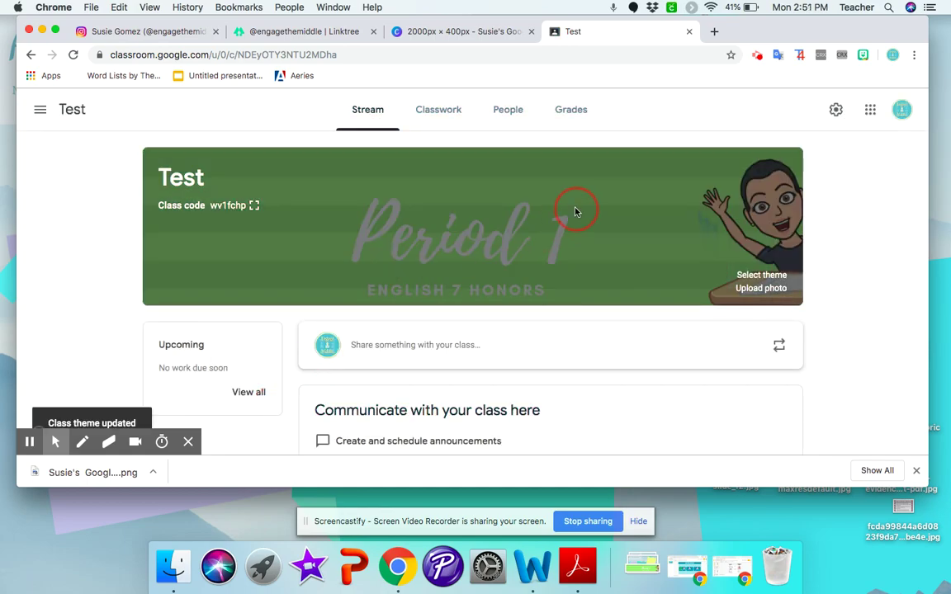
scroll(575, 212, down, 1)
scroll(575, 212, up, 1)
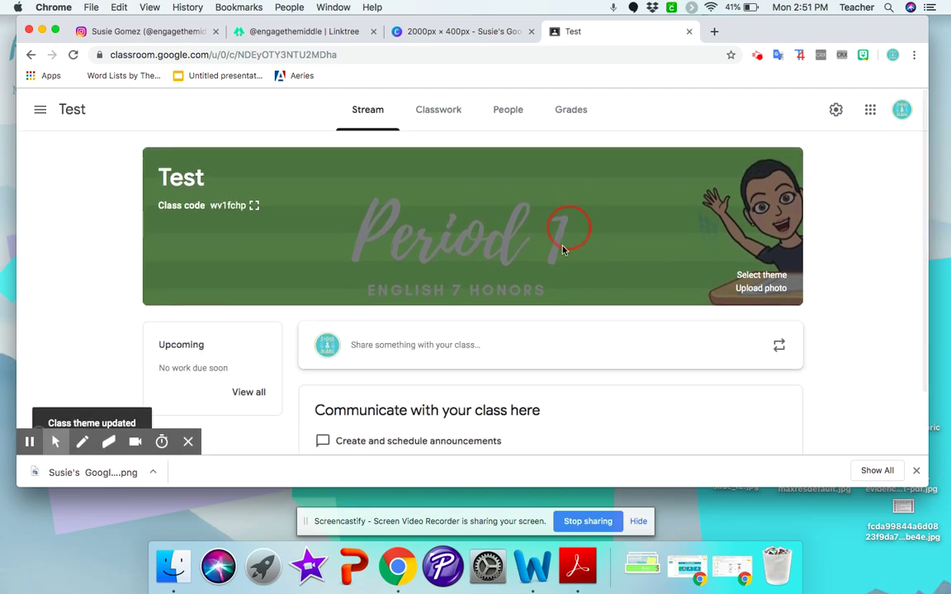
drag(563, 281, 451, 239)
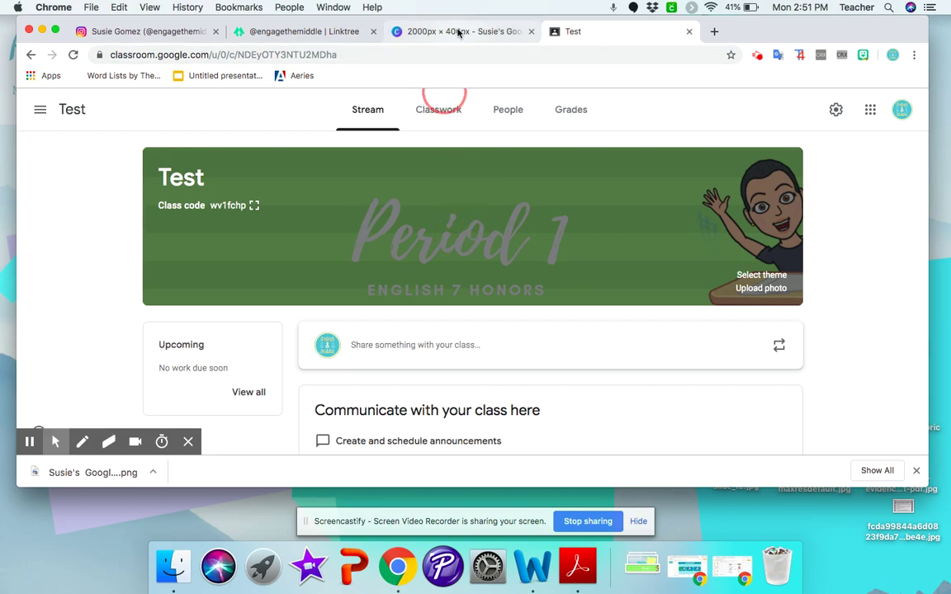
Download all seven pages as PNGs, dismiss the Pro popup, and view recent downloads.
click(458, 33)
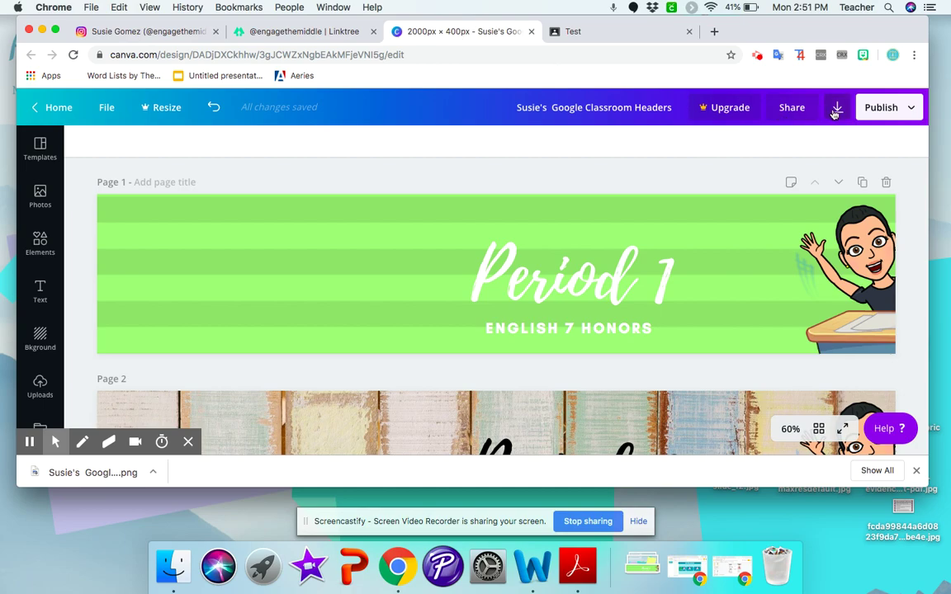
click(835, 110)
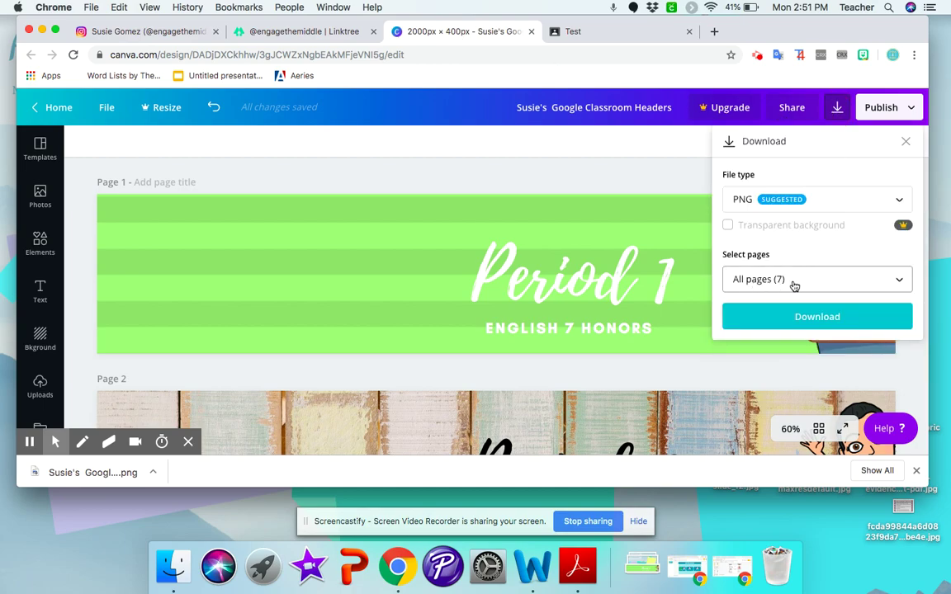
click(808, 322)
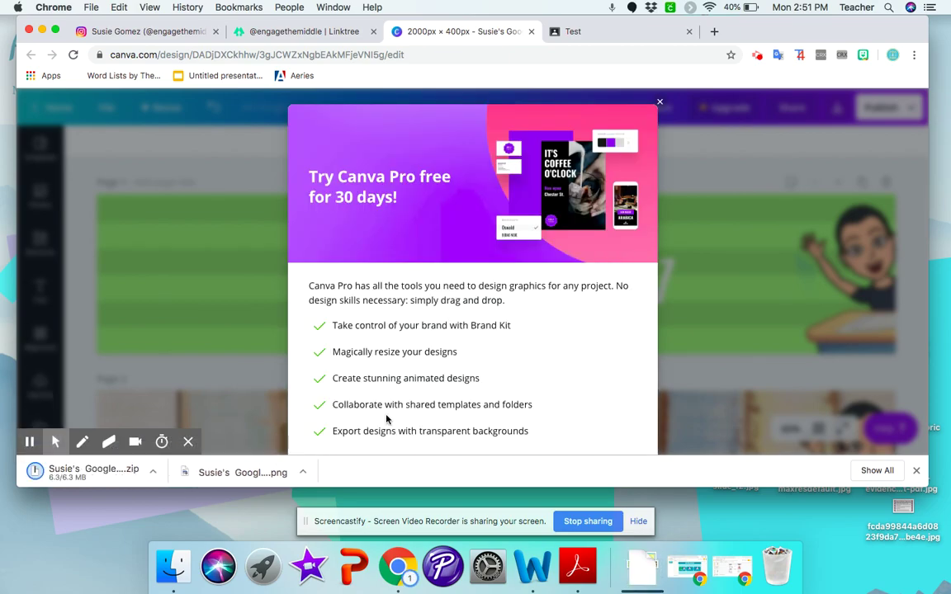
click(660, 103)
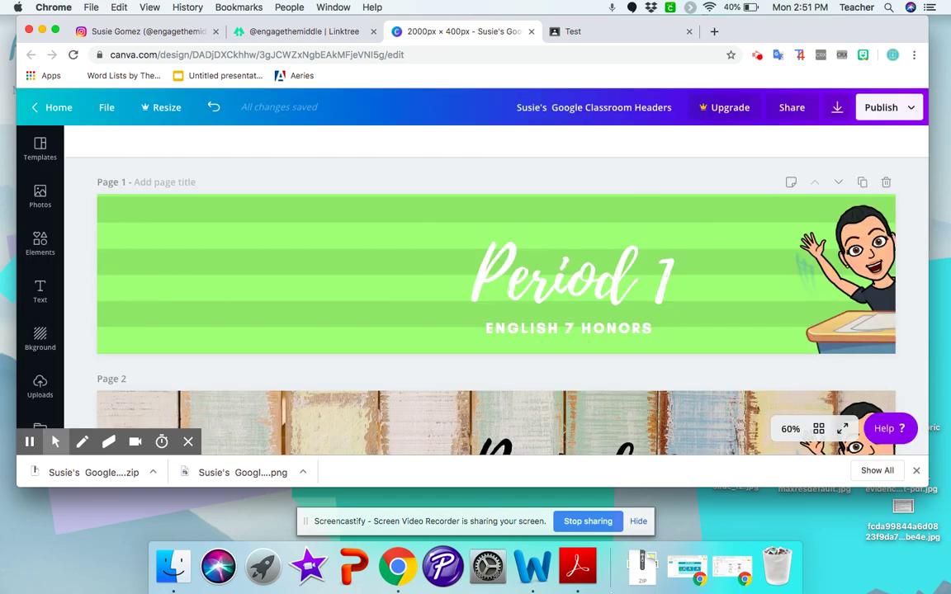
click(642, 568)
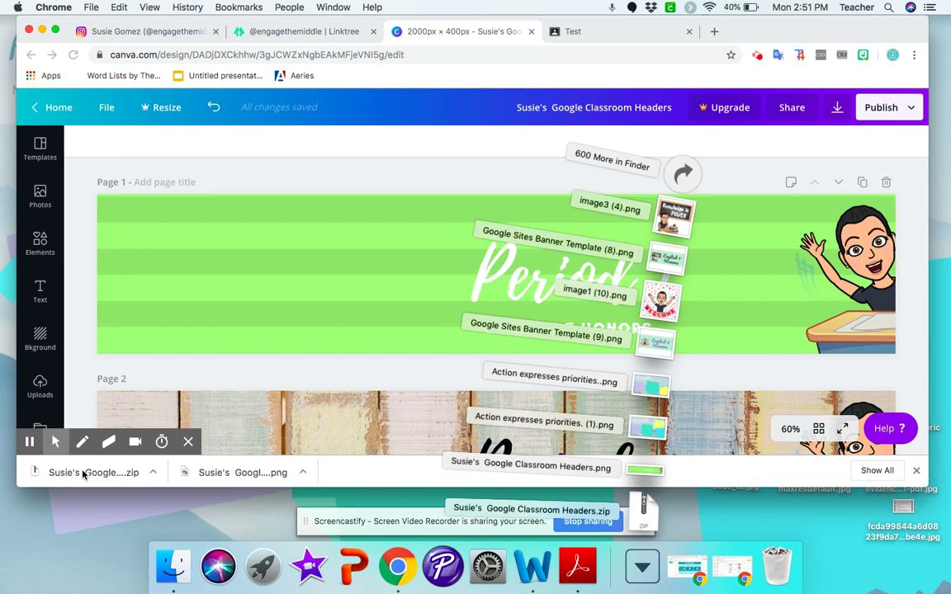
Unzip the downloaded headers archive and open its folder of 1.png–7.png, placed at the upper right.
click(636, 509)
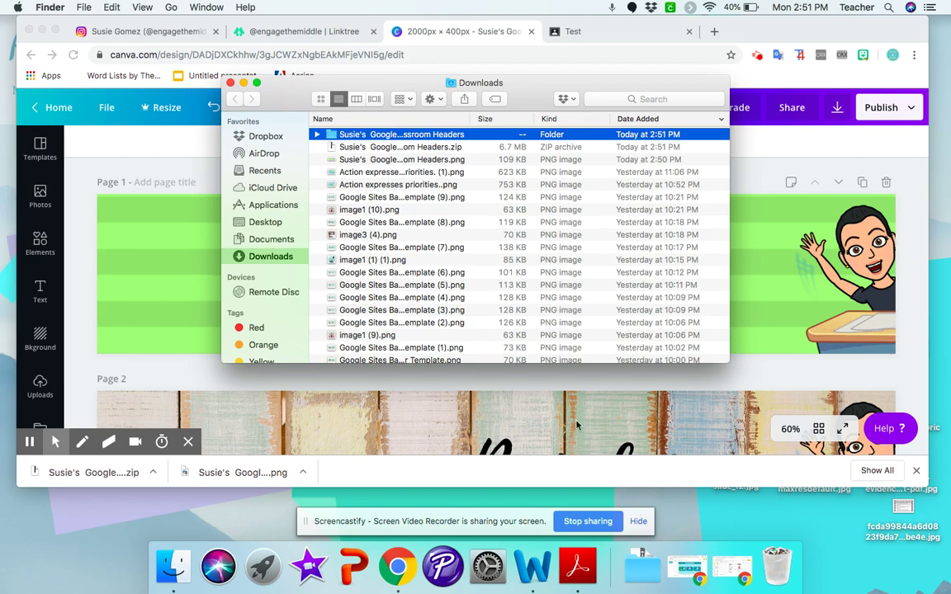
double_click(421, 136)
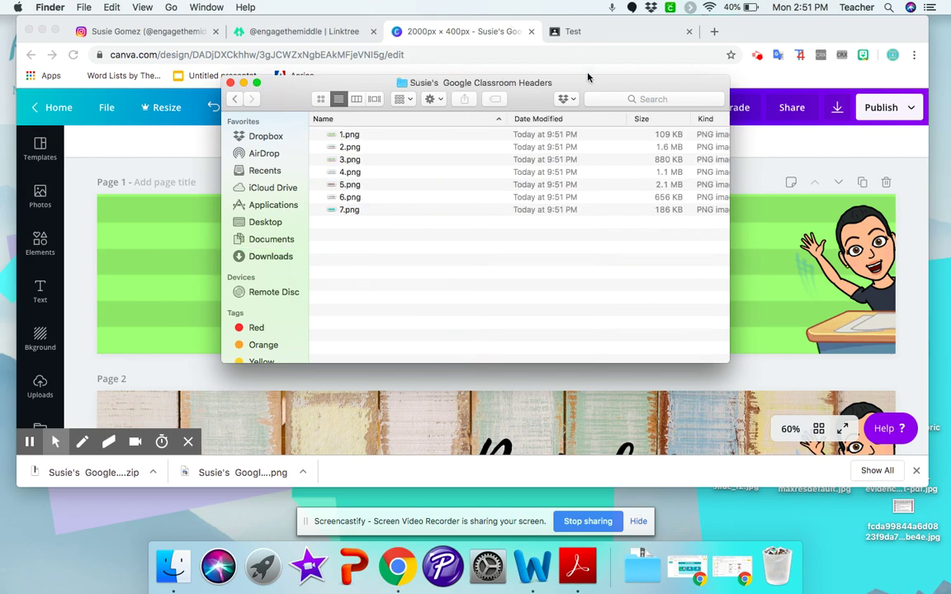
drag(577, 87, 902, 52)
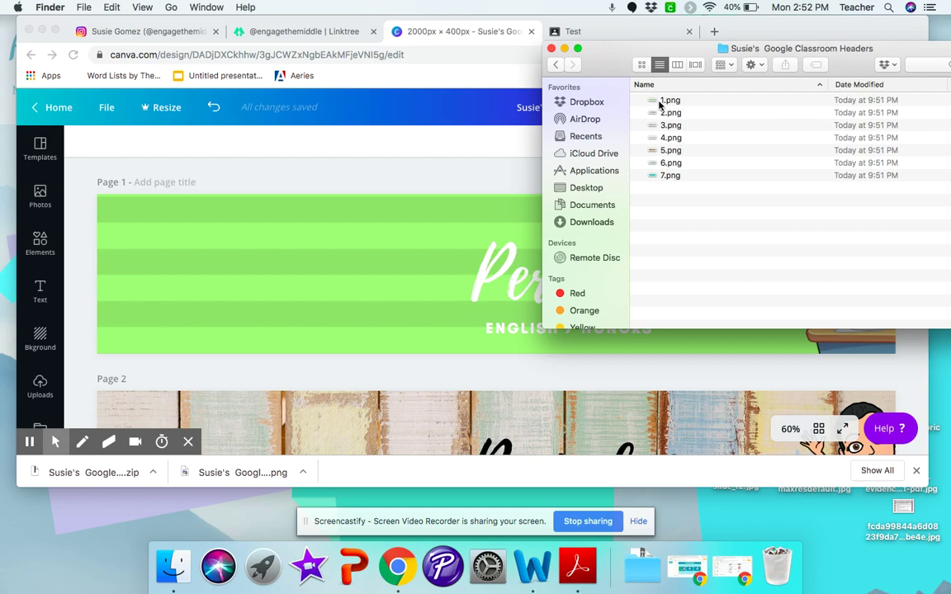
Upload 4.png from the headers folder as the Test class's new header photo.
click(516, 173)
click(615, 33)
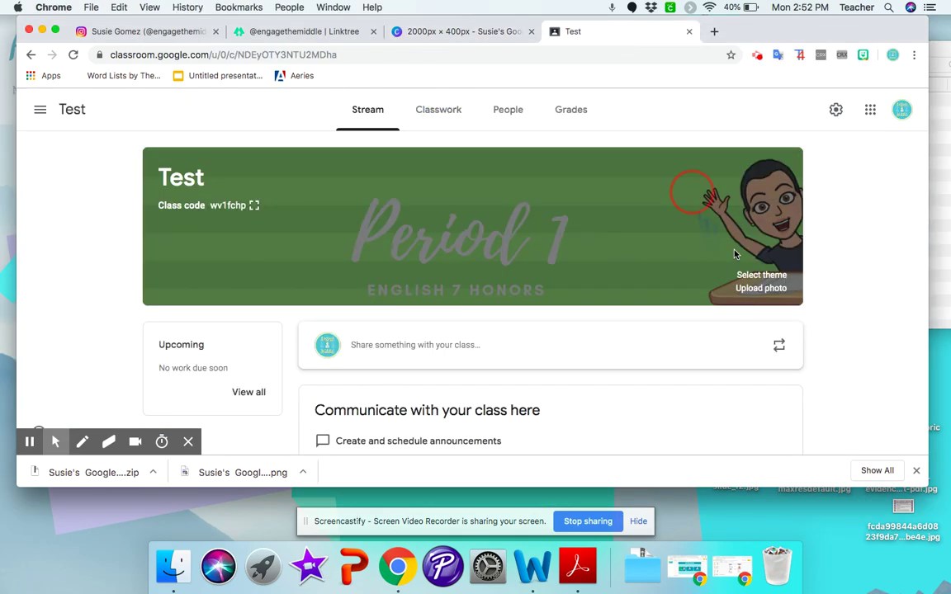
click(761, 289)
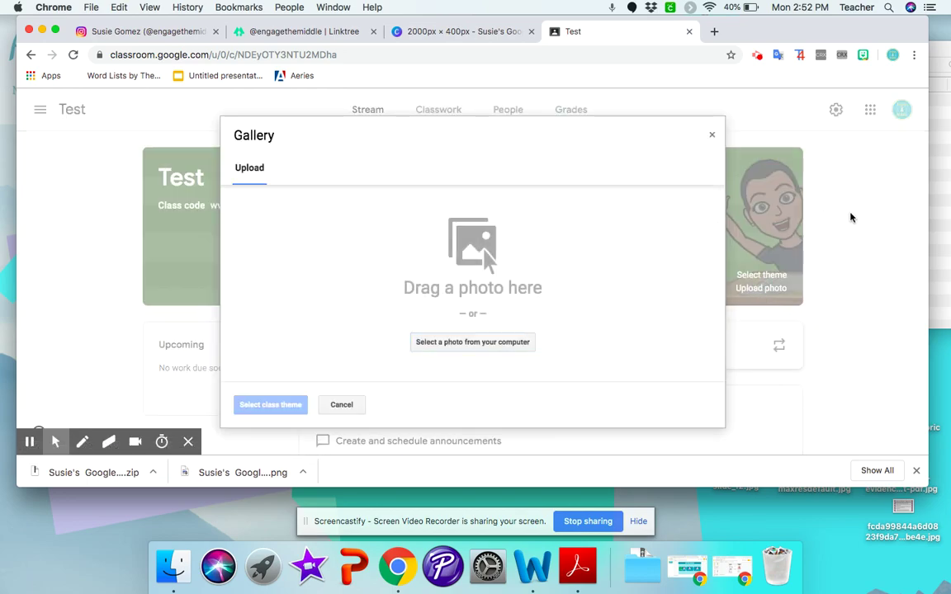
click(948, 231)
drag(758, 50, 911, 57)
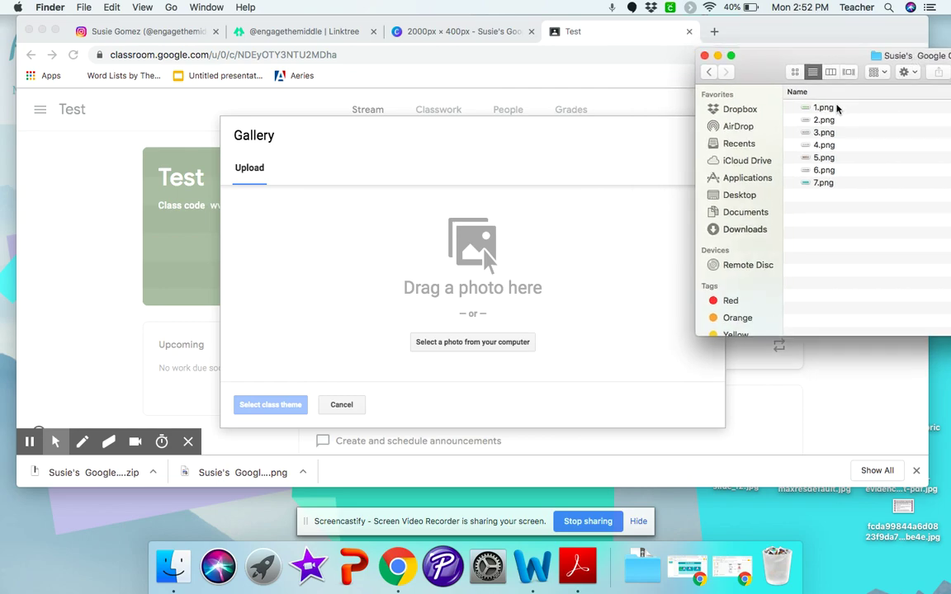
click(821, 145)
drag(821, 150, 473, 280)
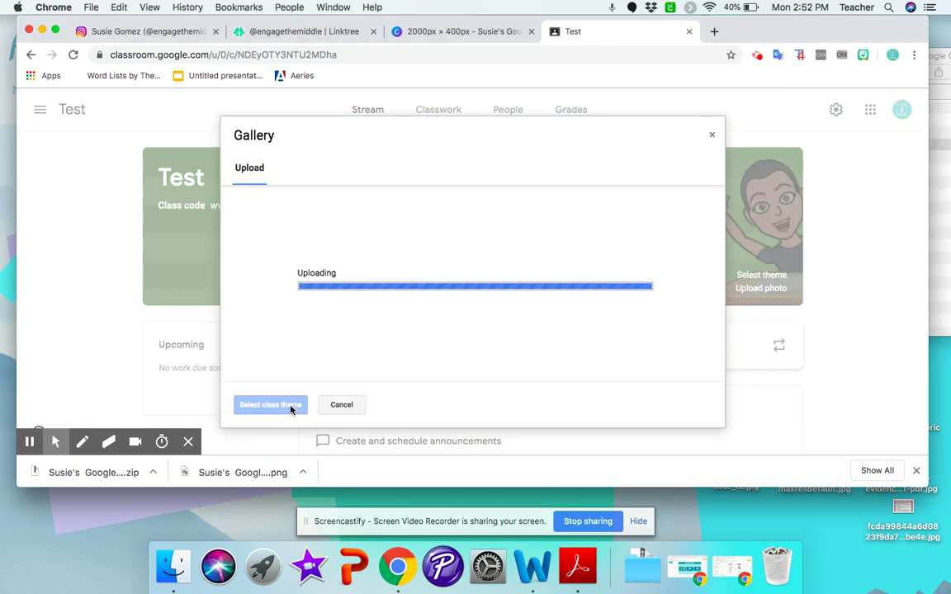
Crop the photo to the Period 4 English 7 banner and apply it as the class theme.
drag(464, 288, 524, 293)
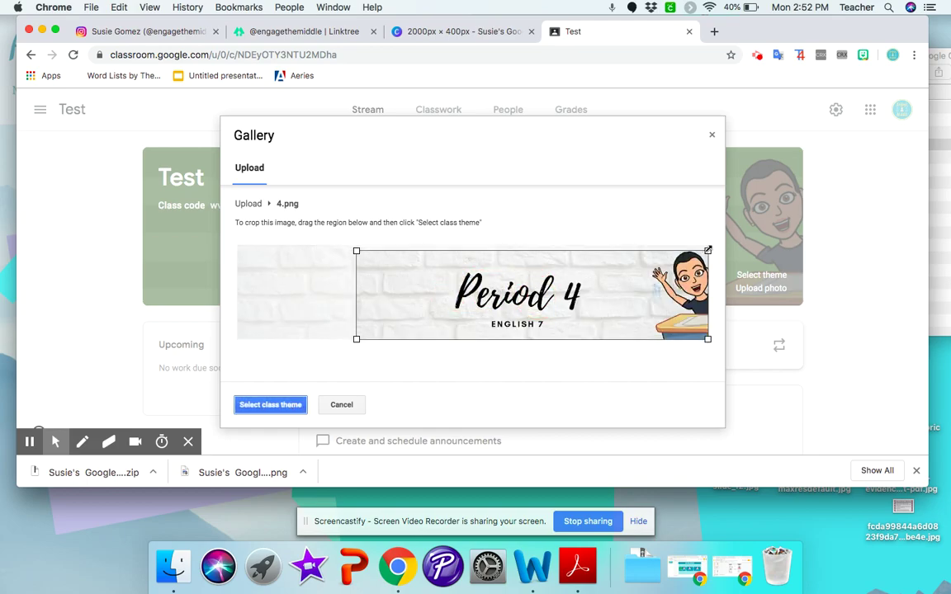
drag(708, 249, 709, 229)
drag(356, 250, 277, 248)
click(270, 405)
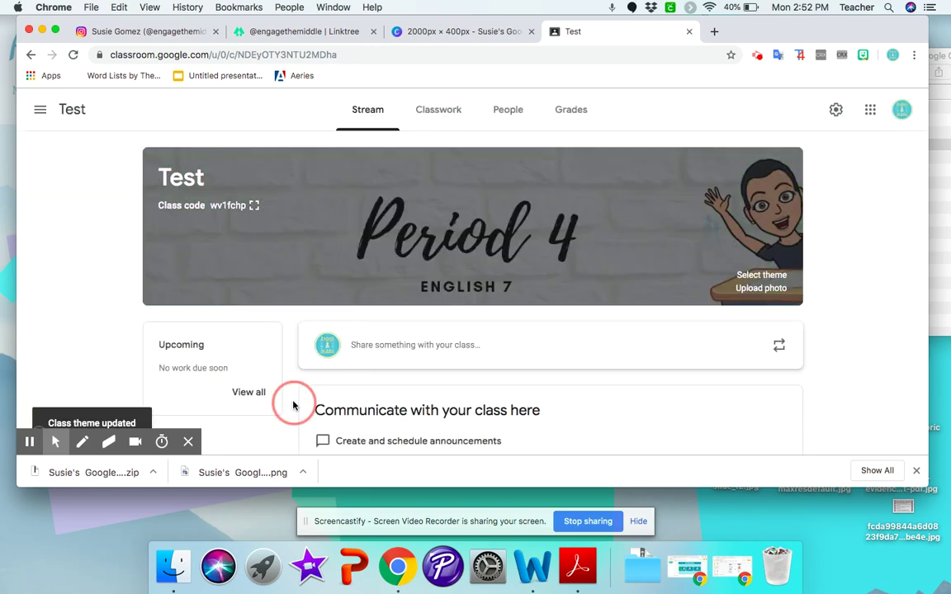
scroll(354, 272, down, 2)
scroll(355, 279, up, 2)
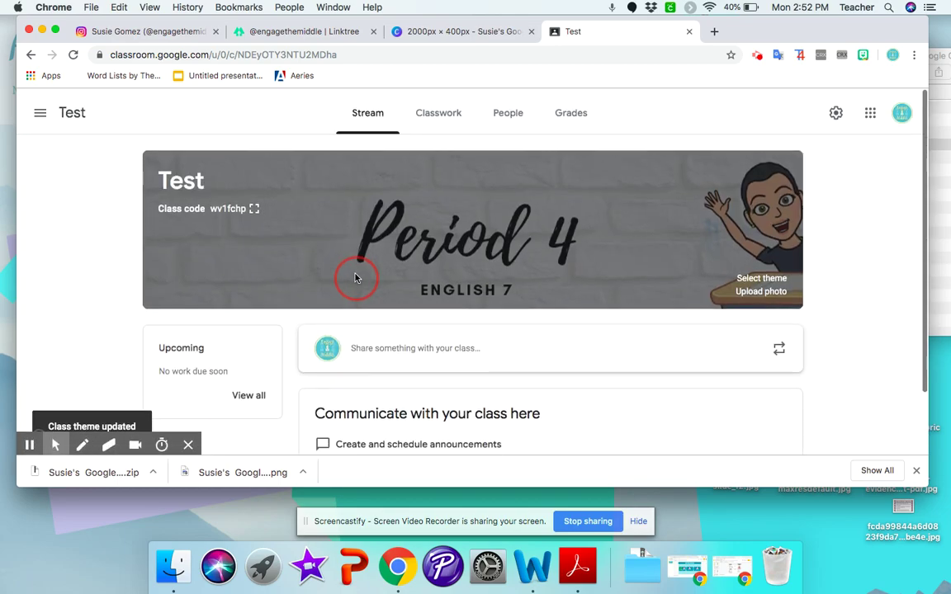